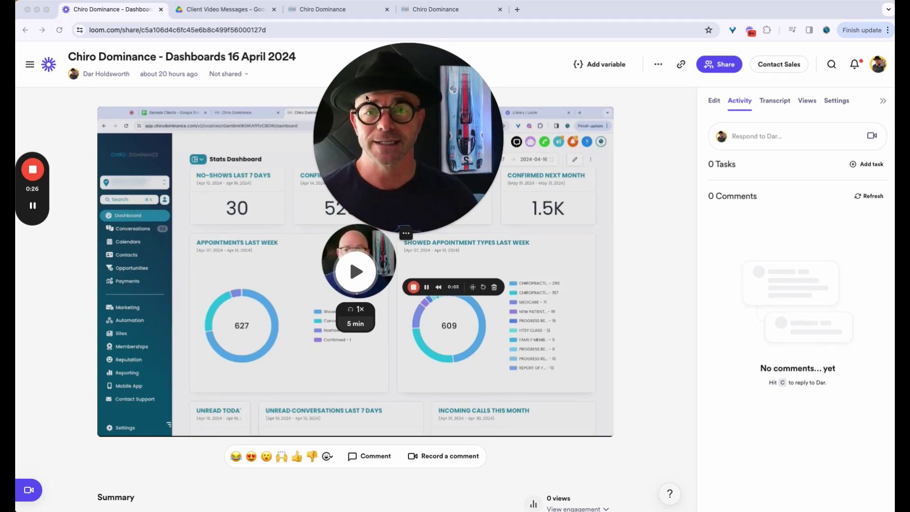
- View the Chiro Dominance dashboards video of 16 April 2024 in Google Drive
{"action": "left_click", "coordinate": [220, 11]}
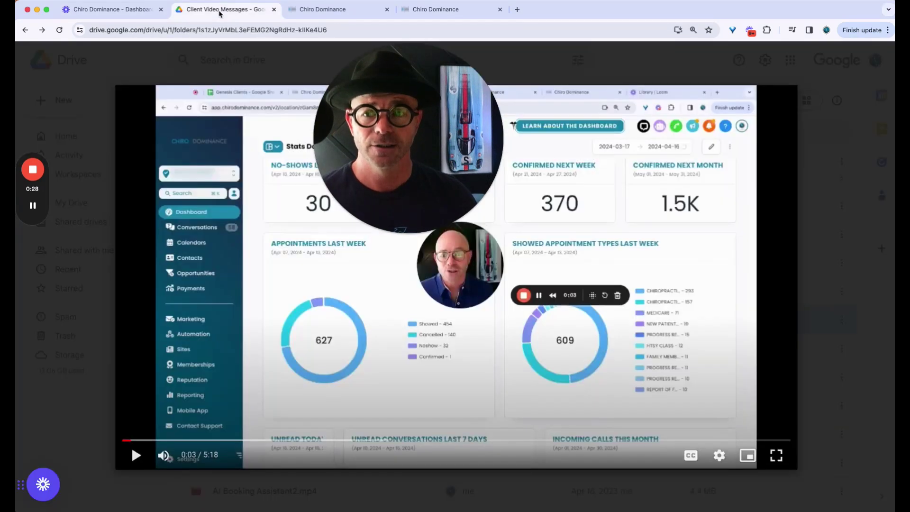
{"action": "left_click_drag", "start_coordinate": [367, 117], "coordinate": [221, 166]}
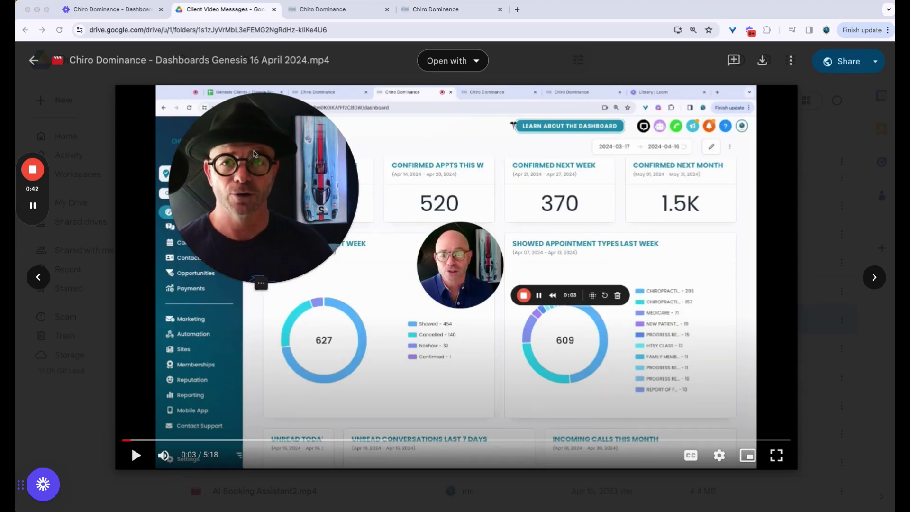
{"action": "mouse_move", "coordinate": [33, 208]}
- Switch to Vimeo and create a GIF from the dashboards video, running from 03:47 to 03:53
{"action": "key", "text": "super+grave"}
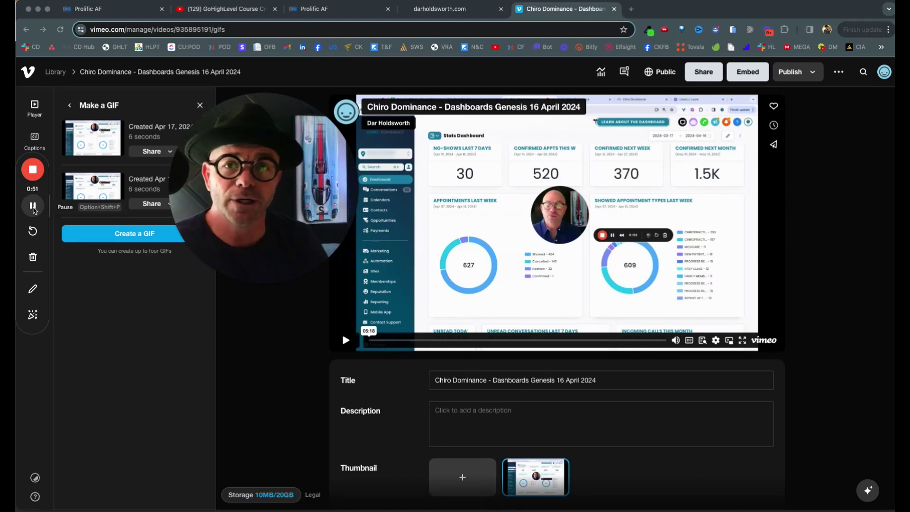
{"action": "left_click_drag", "start_coordinate": [247, 157], "coordinate": [279, 138]}
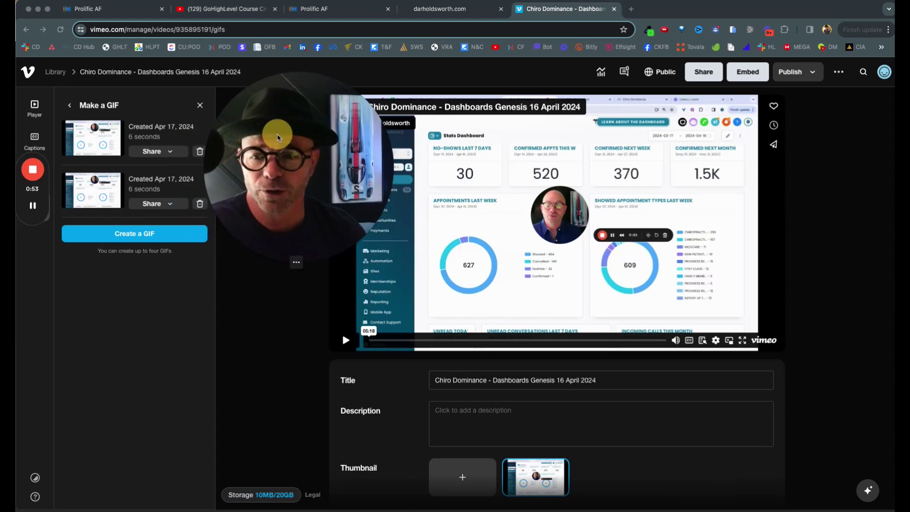
{"action": "left_click", "coordinate": [132, 235]}
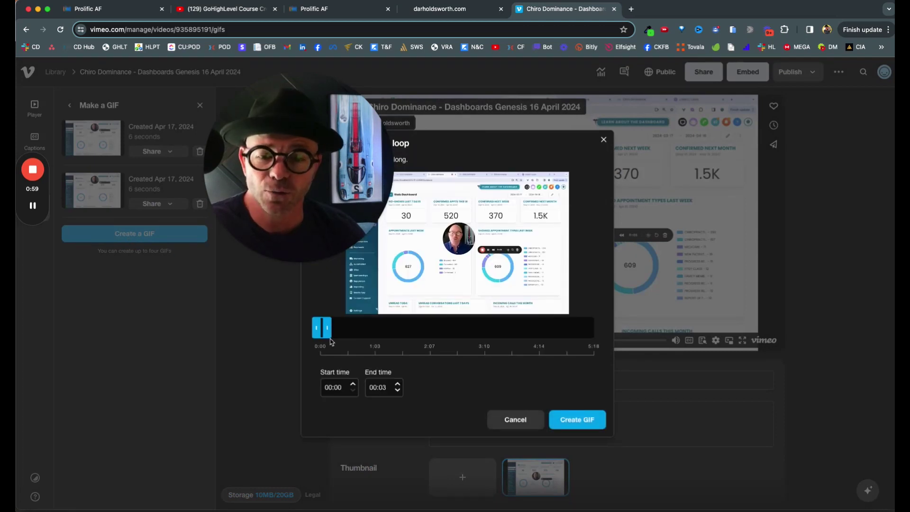
{"action": "left_click_drag", "start_coordinate": [327, 328], "coordinate": [525, 330]}
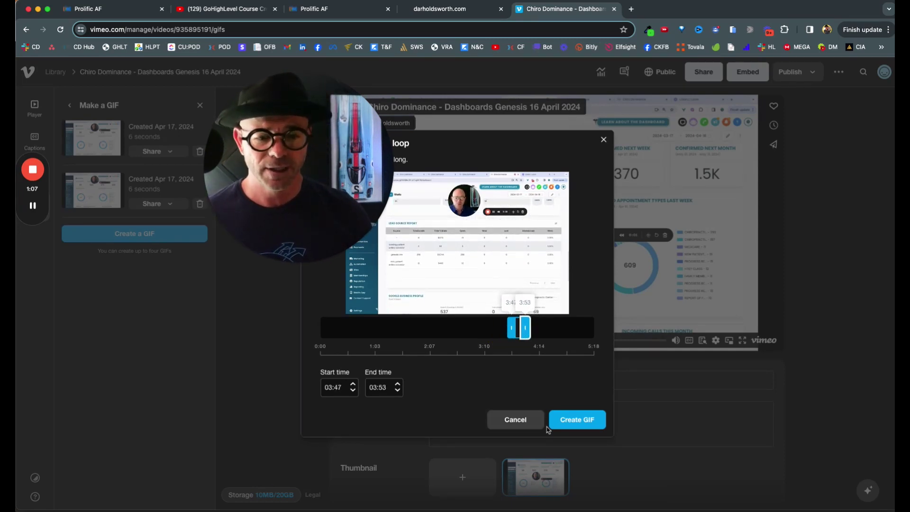
{"action": "left_click", "coordinate": [579, 420]}
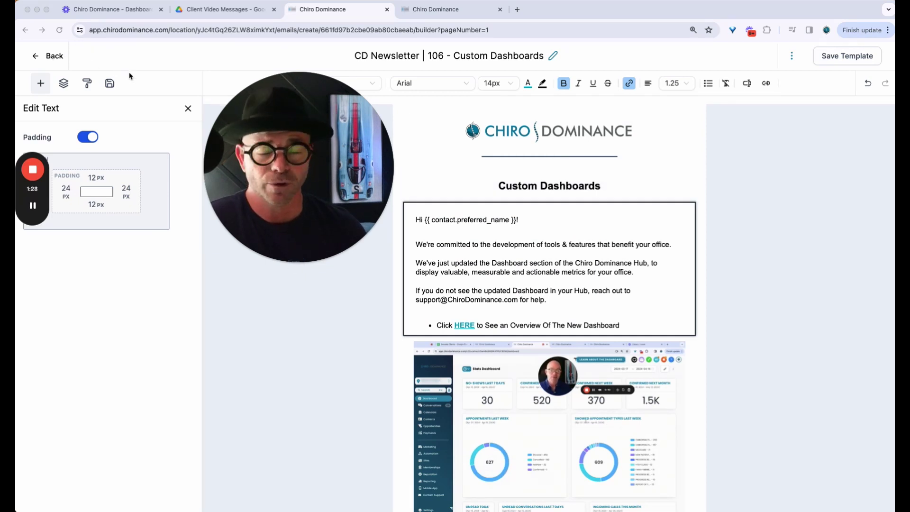
- Leave the newsletter builder and show the list of email templates
{"action": "left_click", "coordinate": [38, 60]}
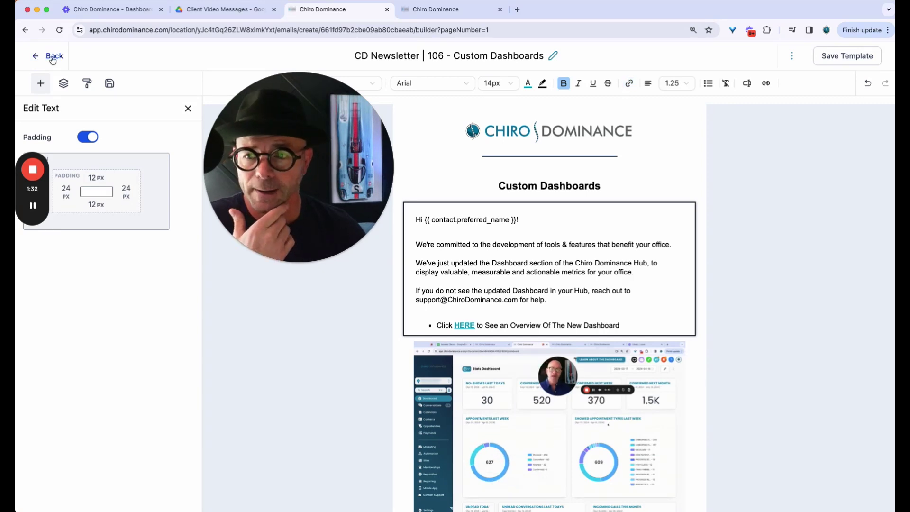
{"action": "left_click", "coordinate": [53, 56]}
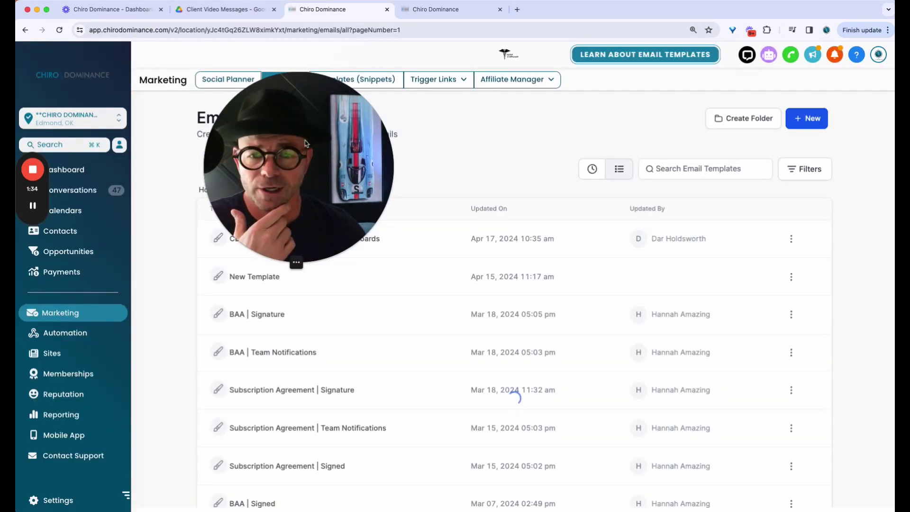
{"action": "left_click_drag", "start_coordinate": [306, 143], "coordinate": [285, 271]}
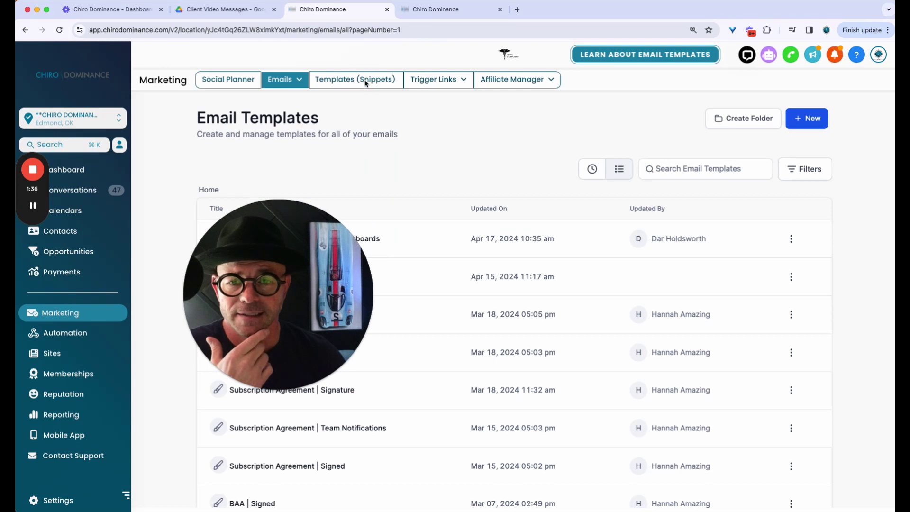
{"action": "mouse_move", "coordinate": [291, 80]}
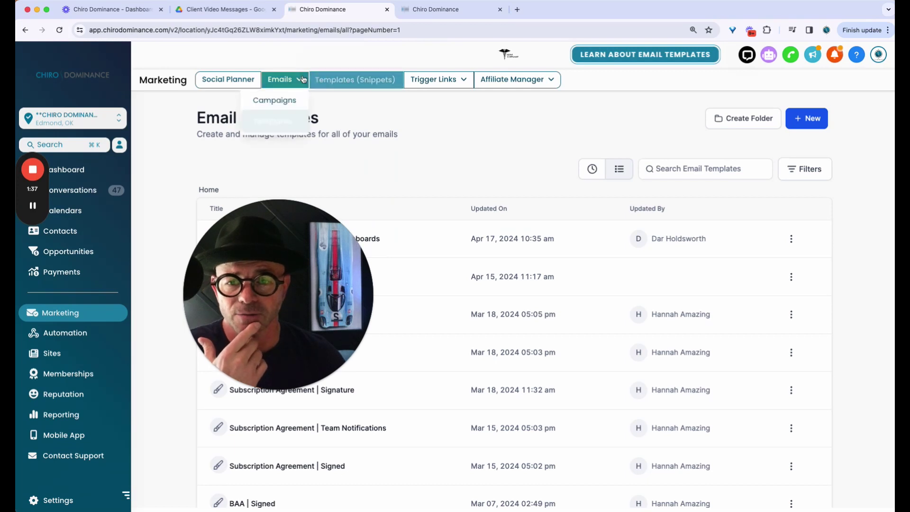
{"action": "left_click", "coordinate": [278, 125]}
{"action": "left_click_drag", "start_coordinate": [295, 235], "coordinate": [283, 112]}
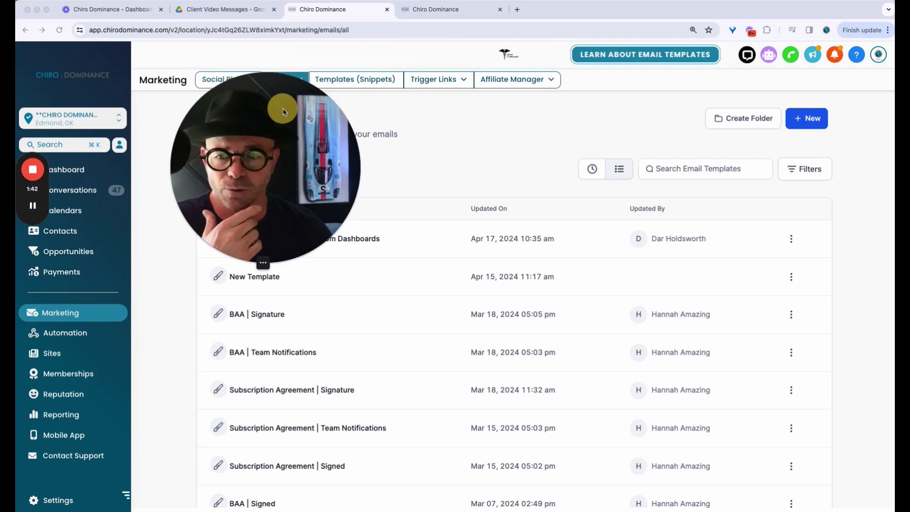
{"action": "left_click", "coordinate": [33, 205]}
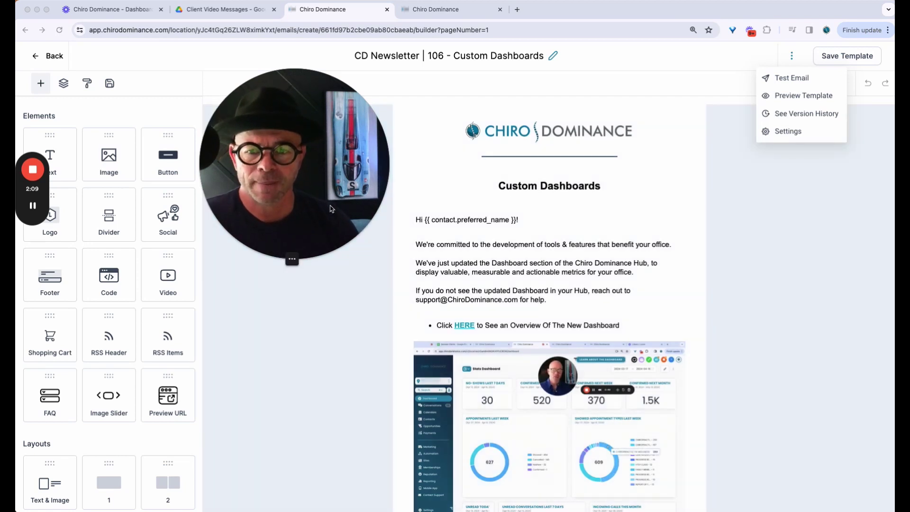
- Review the logo, the Custom Dashboards title and the body text of newsletter template 106
{"action": "scroll", "coordinate": [454, 236], "scroll_direction": "down", "scroll_amount": 1}
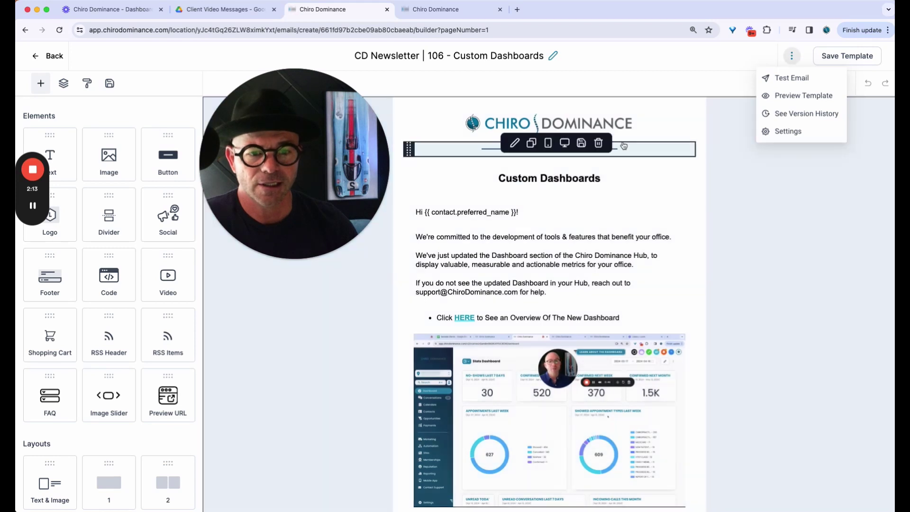
{"action": "left_click", "coordinate": [546, 121]}
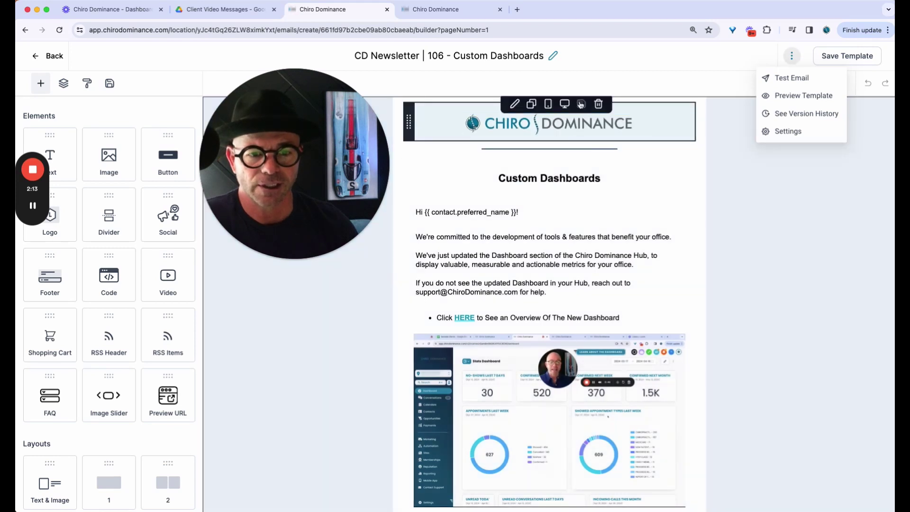
{"action": "left_click", "coordinate": [562, 176]}
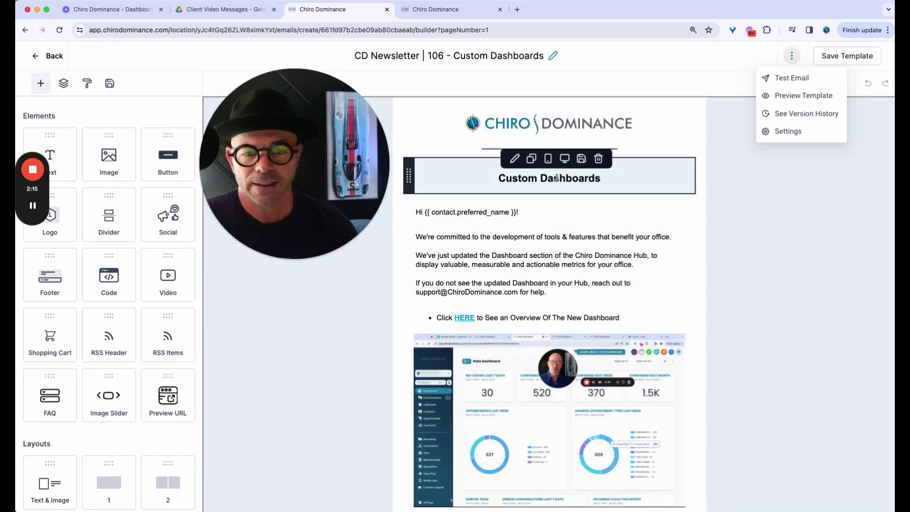
{"action": "left_click", "coordinate": [496, 260]}
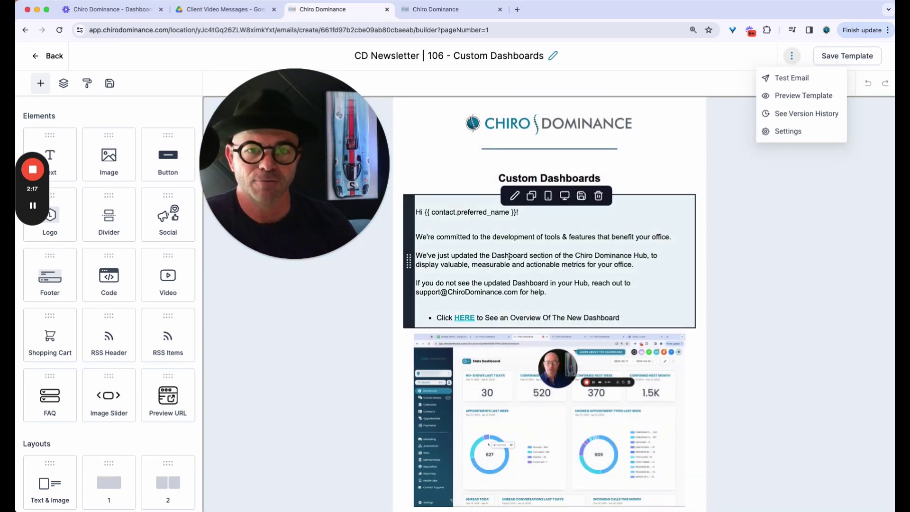
- Inspect the link settings of the word HERE in the newsletter's bullet, then close them without changes
{"action": "scroll", "coordinate": [510, 257], "scroll_direction": "down", "scroll_amount": 3}
{"action": "double_click", "coordinate": [463, 219]}
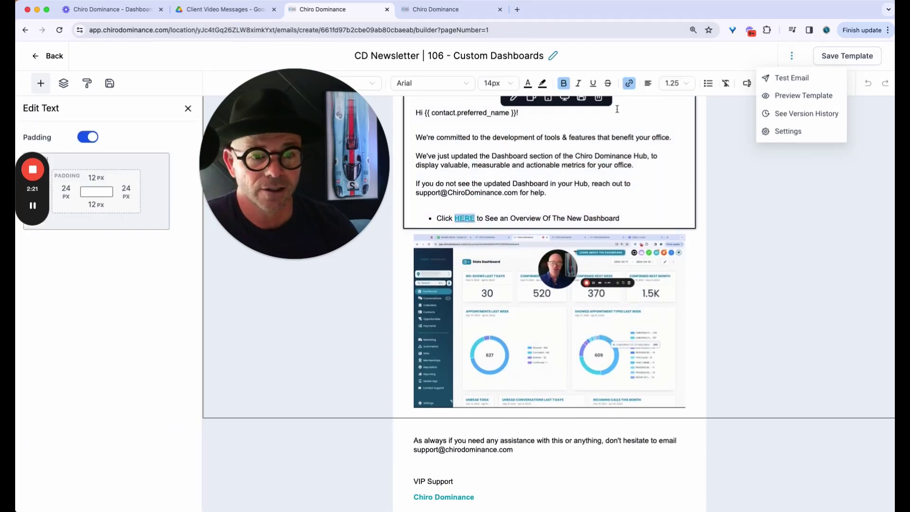
{"action": "left_click", "coordinate": [628, 84]}
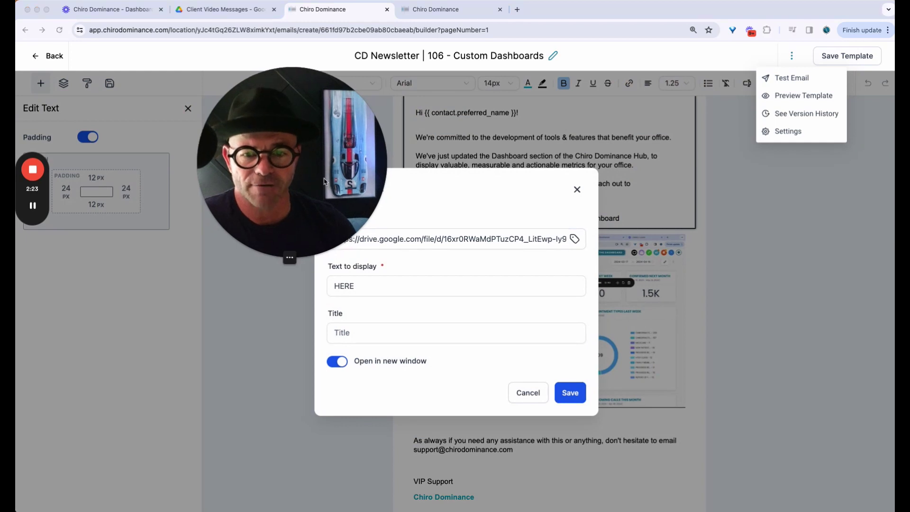
{"action": "left_click_drag", "start_coordinate": [330, 181], "coordinate": [250, 132]}
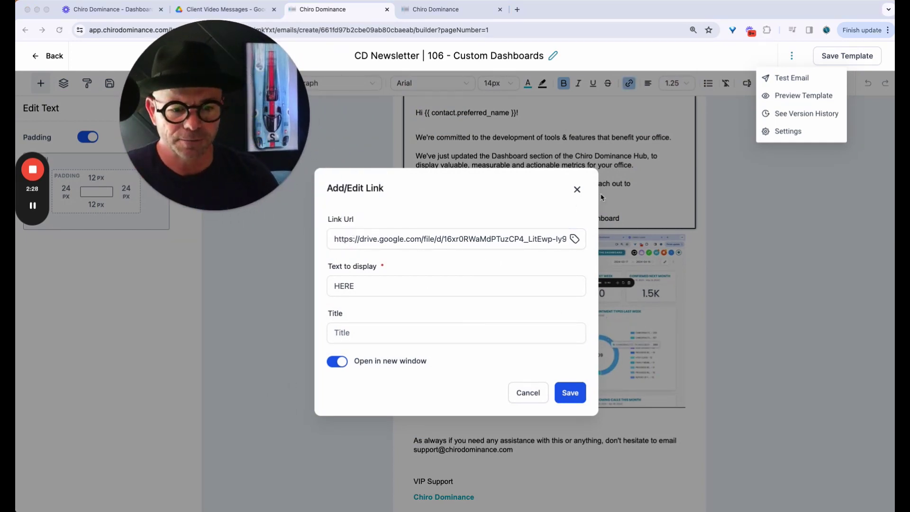
{"action": "left_click", "coordinate": [577, 191]}
- Set the image block below the body text to CD dashboards.gif from the media library
{"action": "scroll", "coordinate": [426, 190], "scroll_direction": "down", "scroll_amount": 3}
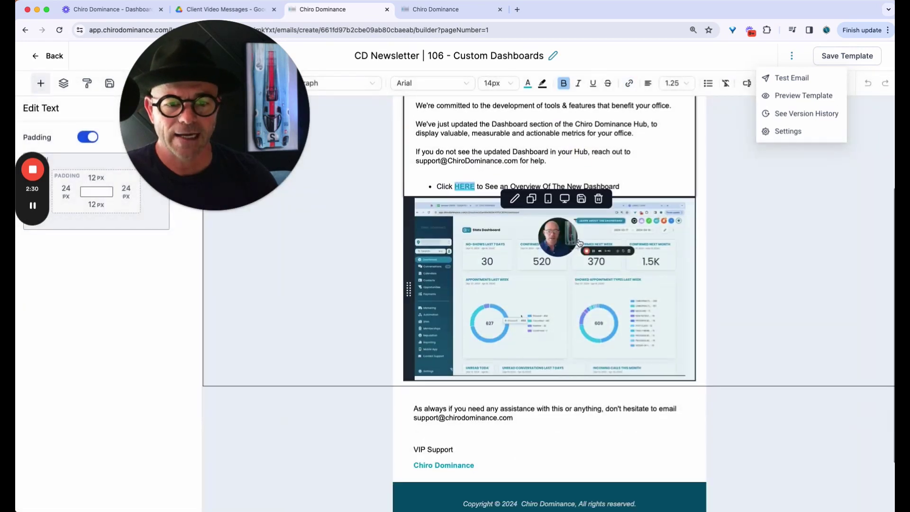
{"action": "left_click_drag", "start_coordinate": [272, 153], "coordinate": [351, 280]}
{"action": "left_click", "coordinate": [506, 222]}
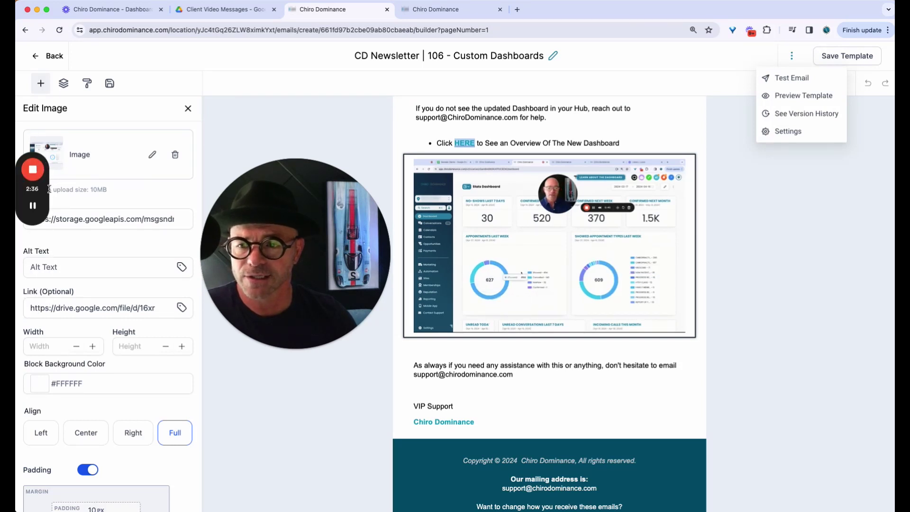
{"action": "left_click_drag", "start_coordinate": [41, 164], "coordinate": [46, 250]}
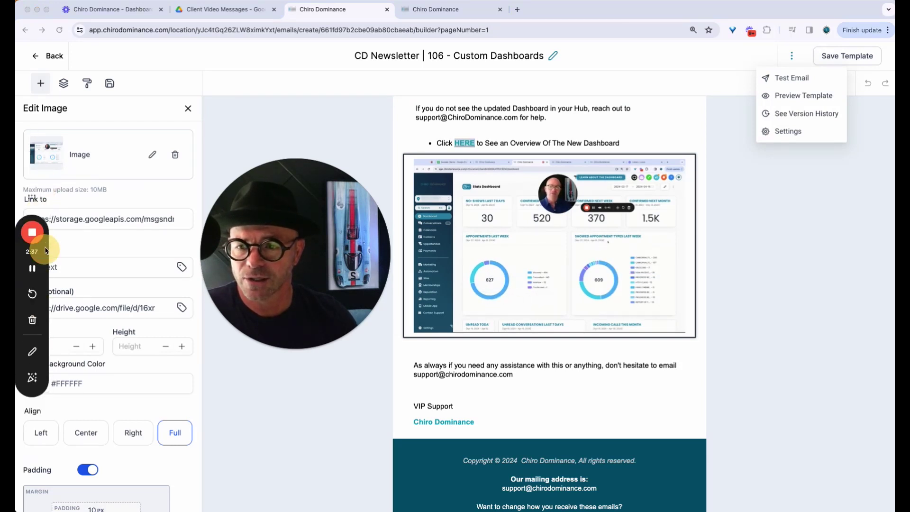
{"action": "left_click", "coordinate": [152, 155]}
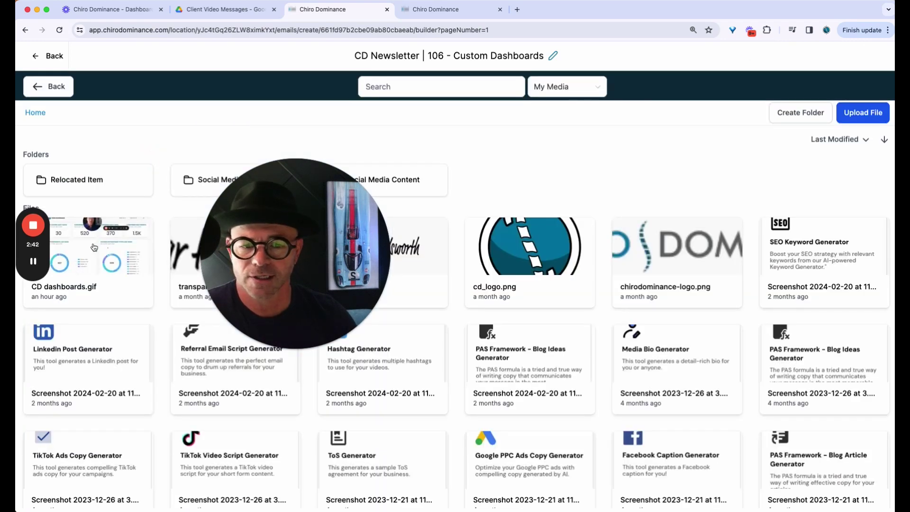
{"action": "left_click", "coordinate": [94, 246]}
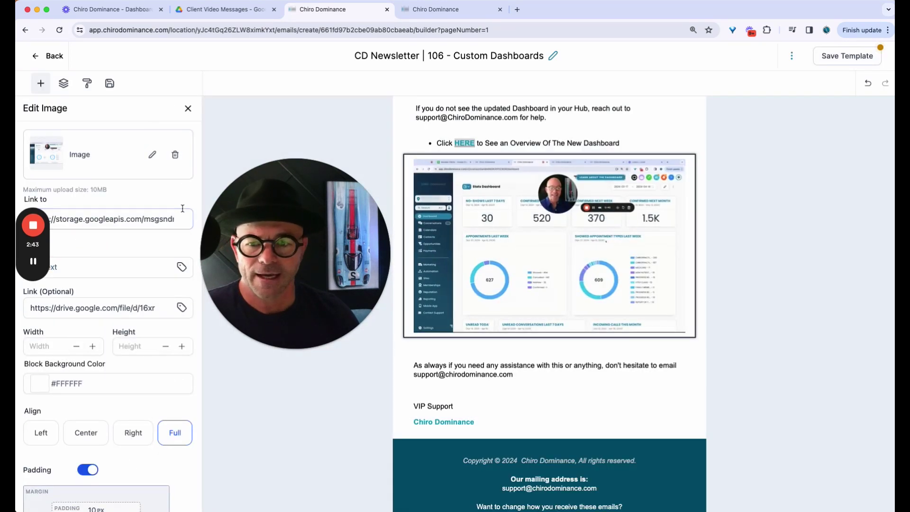
{"action": "left_click_drag", "start_coordinate": [45, 247], "coordinate": [53, 97]}
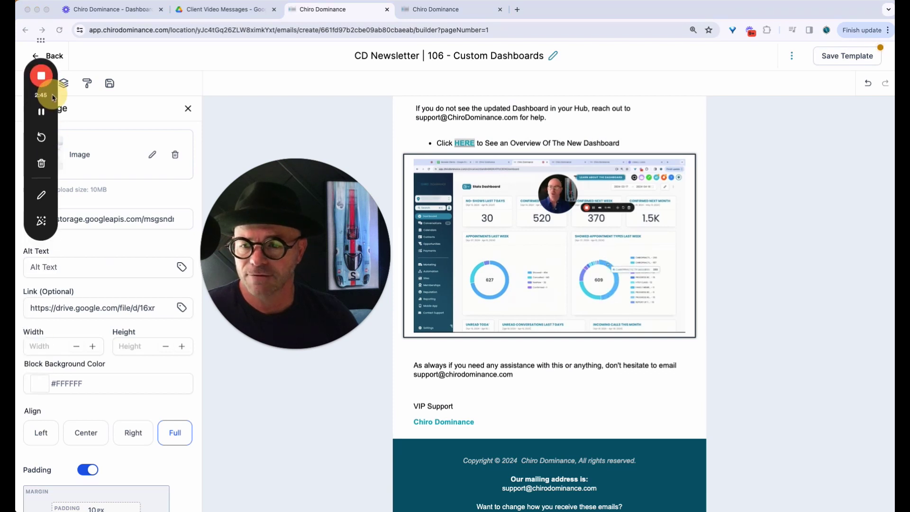
- Check the Google Drive link assigned to the dashboard image and save the newsletter template
{"action": "left_click", "coordinate": [107, 308]}
{"action": "triple_click", "coordinate": [107, 309]}
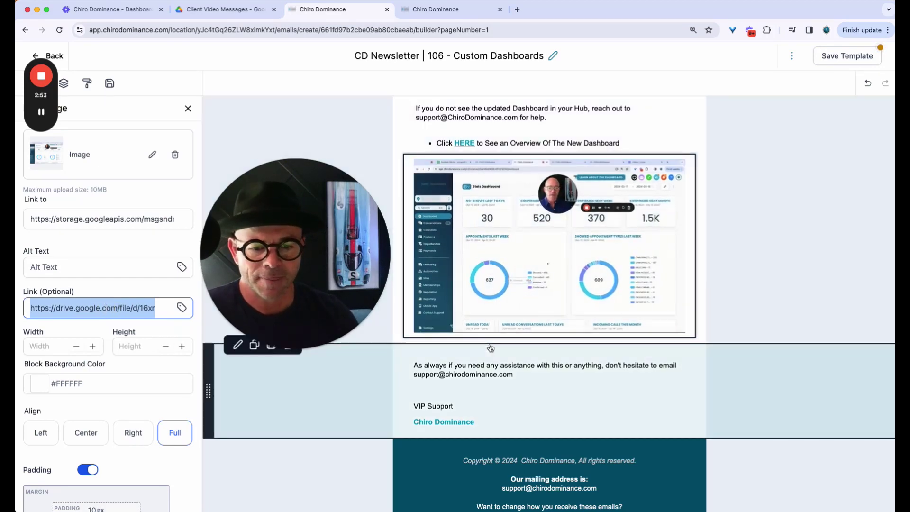
{"action": "scroll", "coordinate": [509, 381], "scroll_direction": "up", "scroll_amount": 5}
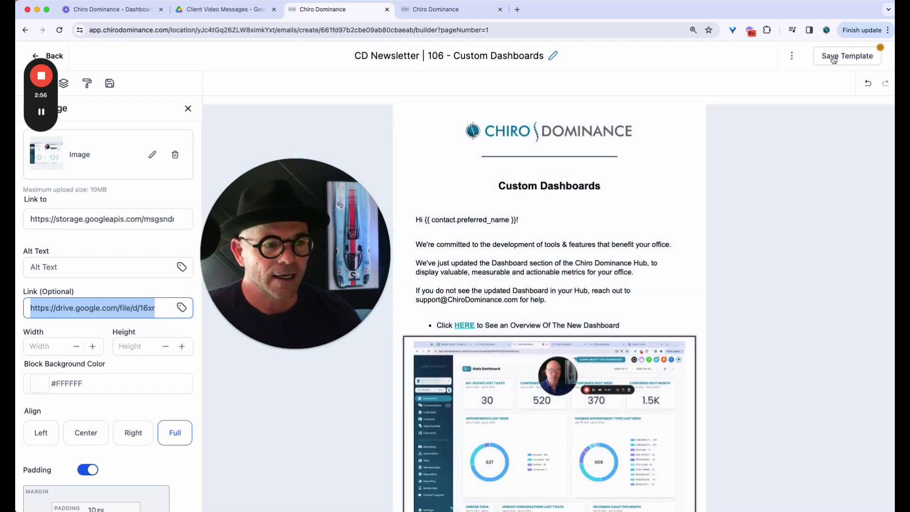
{"action": "left_click", "coordinate": [837, 57]}
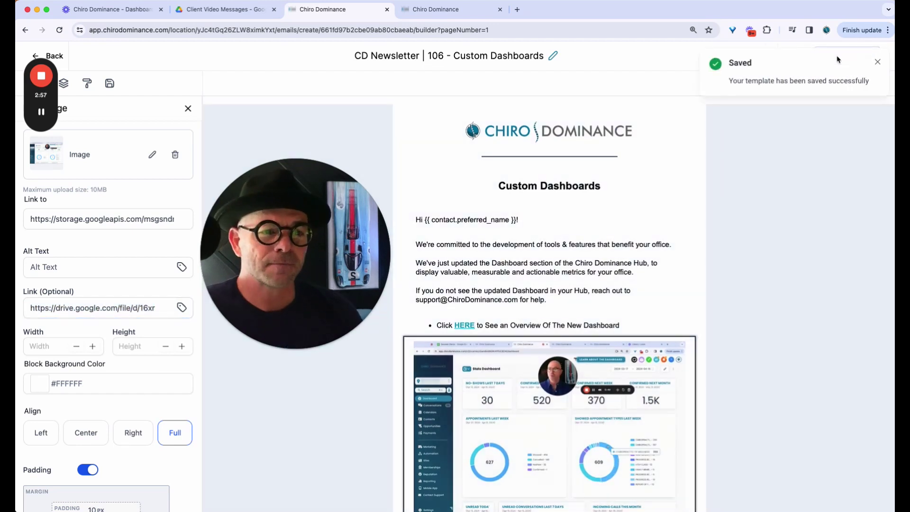
{"action": "left_click", "coordinate": [878, 62]}
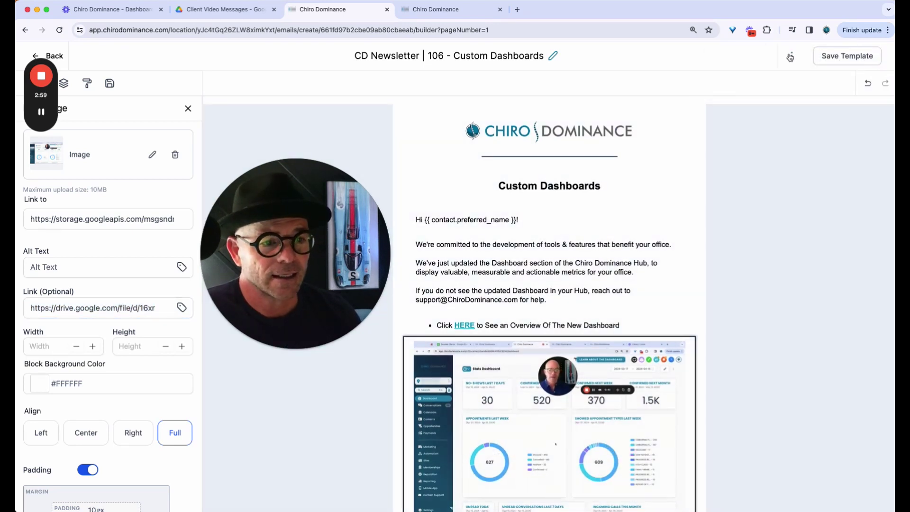
- Preview the newsletter template and look through the email down to its signature
{"action": "left_click", "coordinate": [793, 56]}
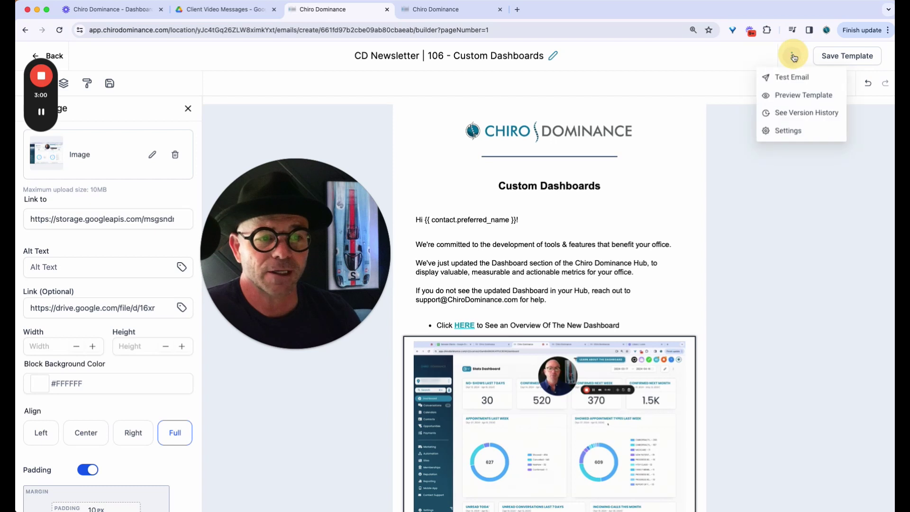
{"action": "left_click", "coordinate": [789, 97]}
{"action": "left_click_drag", "start_coordinate": [387, 222], "coordinate": [274, 176]}
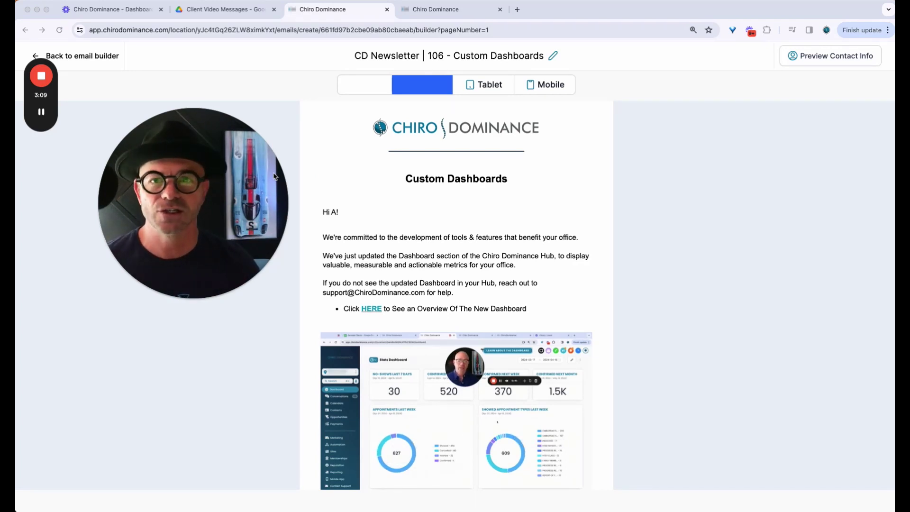
{"action": "scroll", "coordinate": [433, 228], "scroll_direction": "down", "scroll_amount": 5}
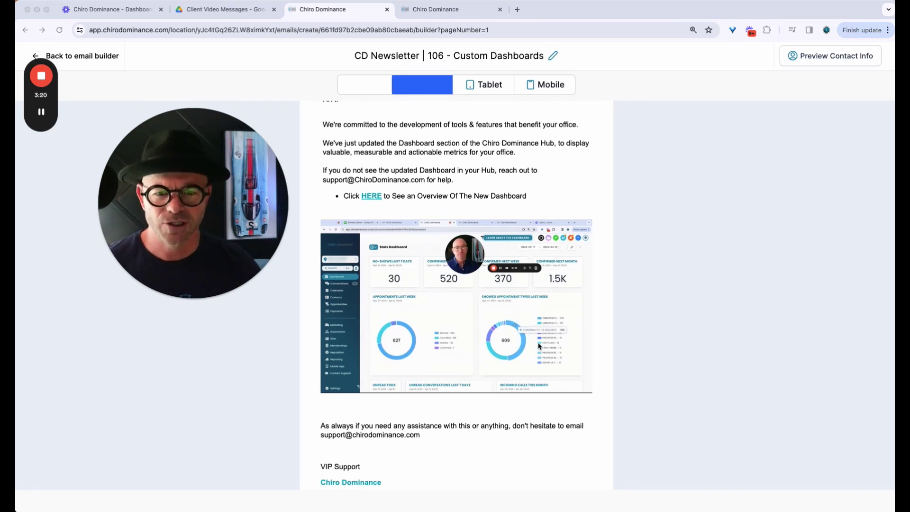
- Test the dashboard GIF's link from the email preview and play the video it opens
{"action": "scroll", "coordinate": [445, 306], "scroll_direction": "up", "scroll_amount": 1}
{"action": "left_click", "coordinate": [445, 306]}
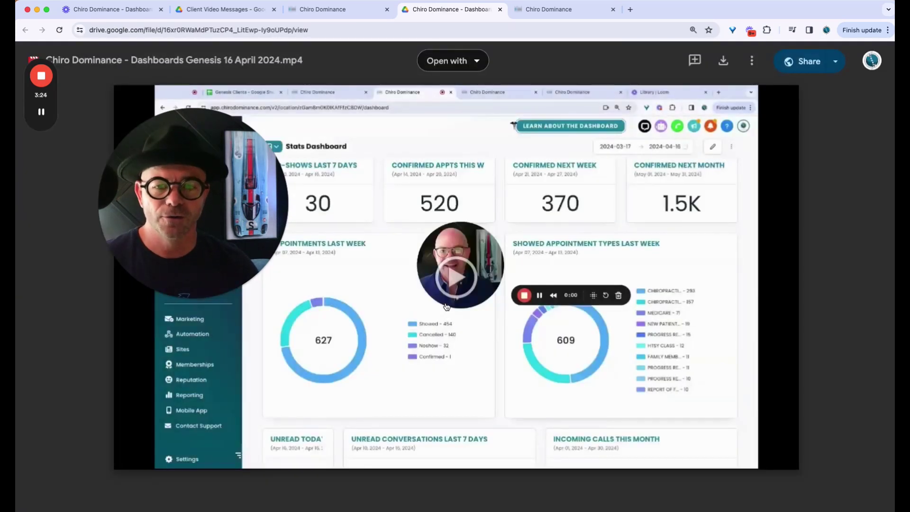
{"action": "left_click", "coordinate": [460, 265]}
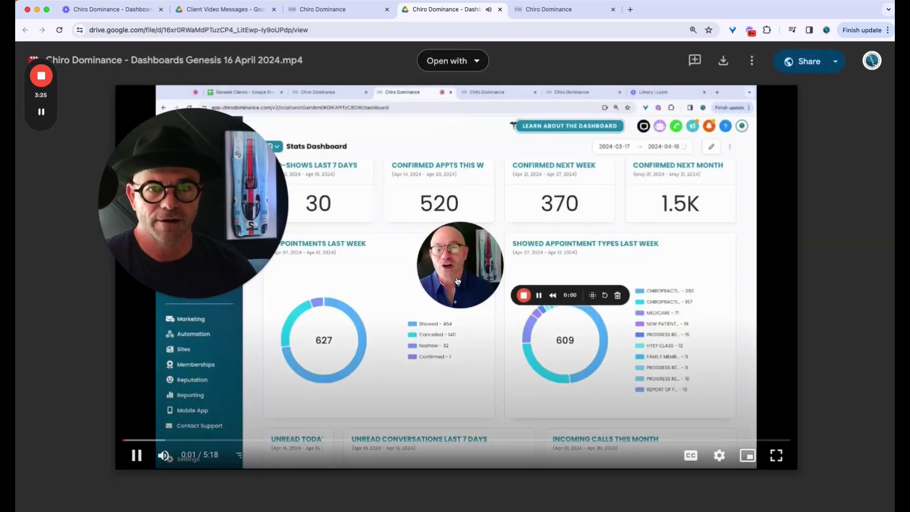
- Pause the dashboards video in Google Drive, close it and return to the start of the newsletter preview
{"action": "left_click", "coordinate": [136, 453]}
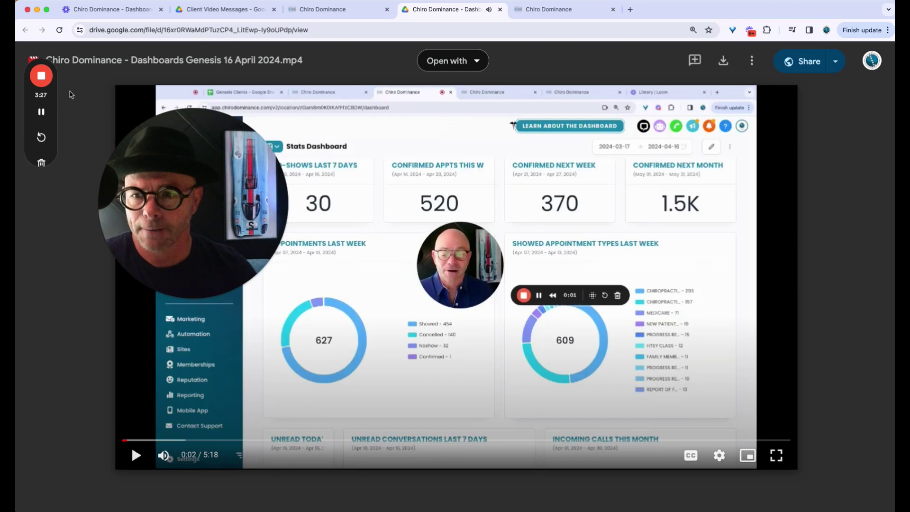
{"action": "key", "text": "super+w"}
{"action": "scroll", "coordinate": [374, 223], "scroll_direction": "up", "scroll_amount": 10}
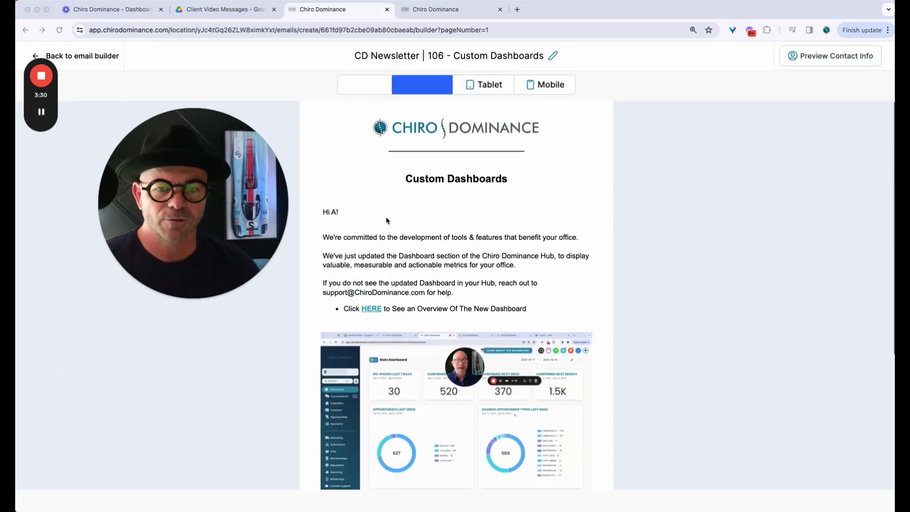
- Check the newsletter preview in the tablet and mobile layouts, and return to the template editor
{"action": "left_click", "coordinate": [484, 85]}
{"action": "left_click", "coordinate": [546, 86]}
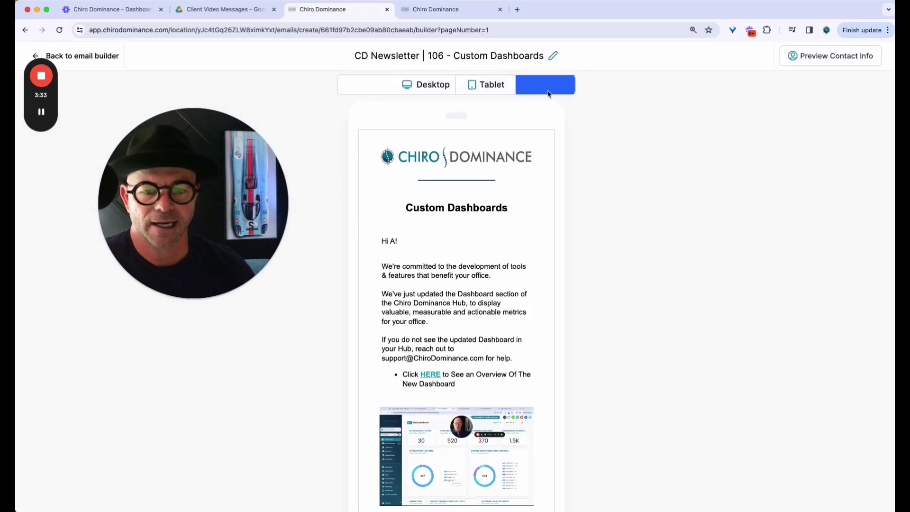
{"action": "left_click", "coordinate": [71, 56]}
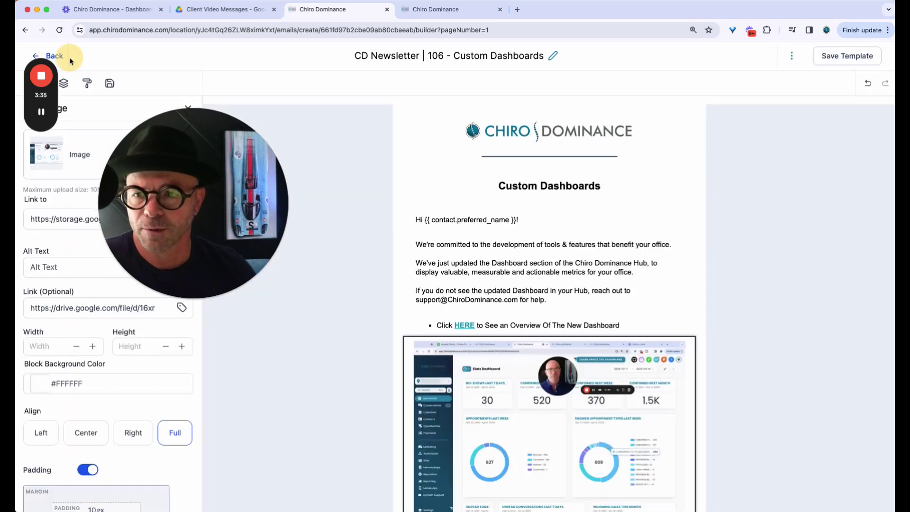
{"action": "scroll", "coordinate": [550, 304], "scroll_direction": "down", "scroll_amount": 5}
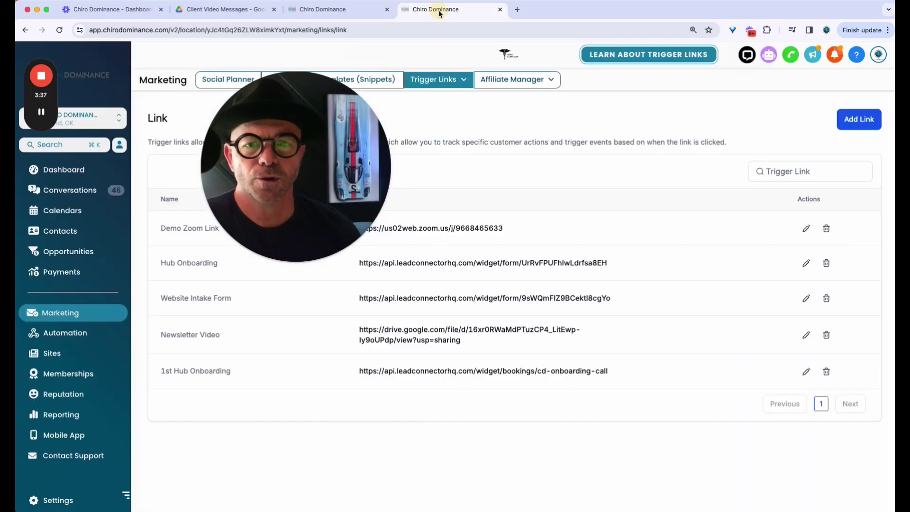
- Check the Google Drive URL of the Newsletter Video trigger link and save the link
{"action": "left_click", "coordinate": [417, 10]}
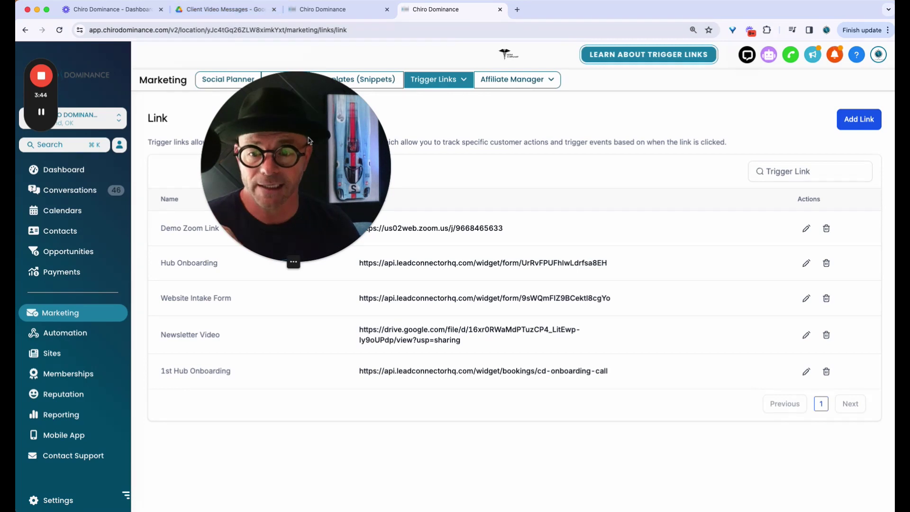
{"action": "left_click_drag", "start_coordinate": [301, 154], "coordinate": [314, 92]}
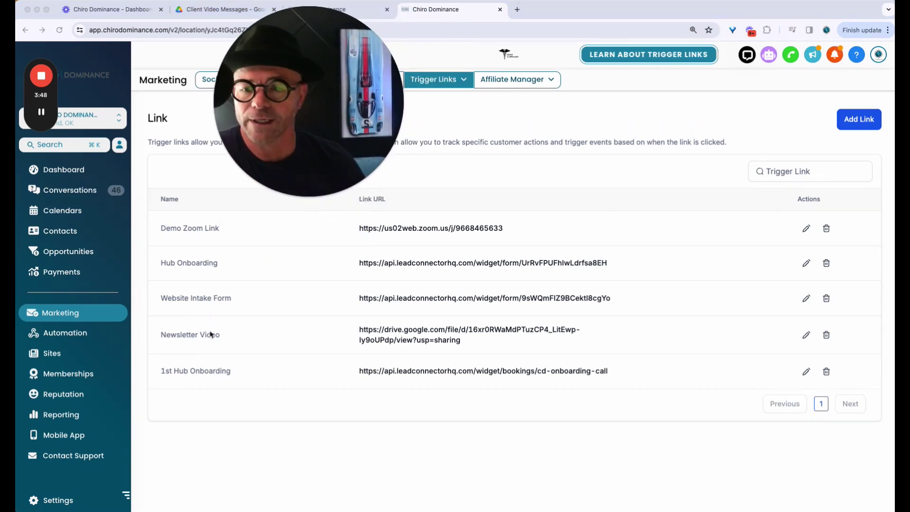
{"action": "left_click", "coordinate": [193, 342]}
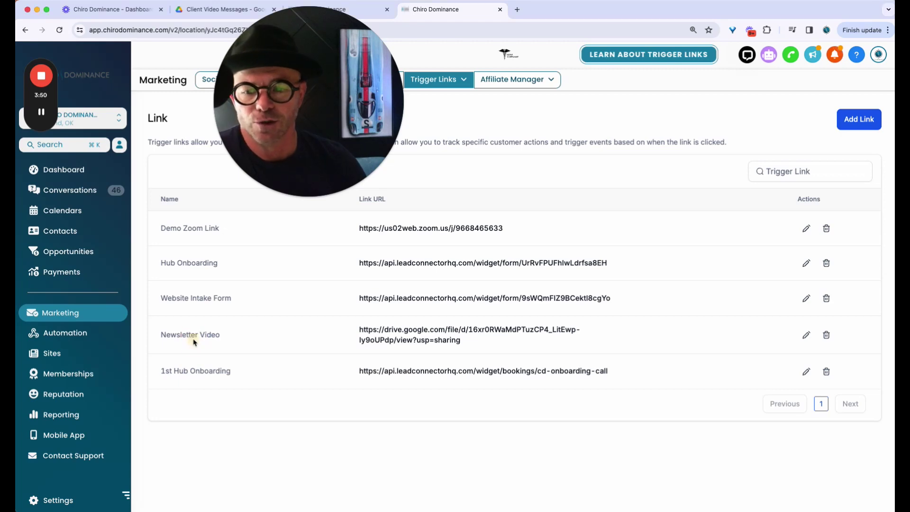
{"action": "left_click", "coordinate": [805, 335]}
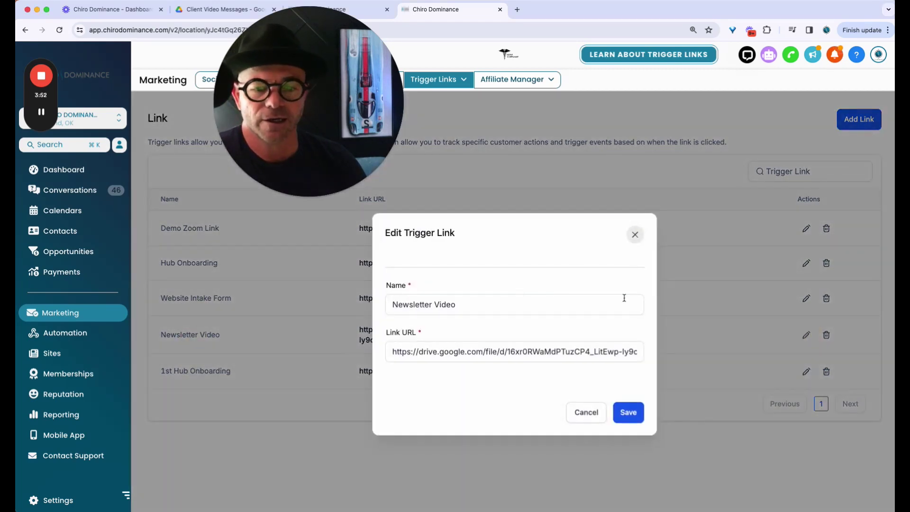
{"action": "left_click", "coordinate": [479, 357]}
{"action": "triple_click", "coordinate": [479, 357]}
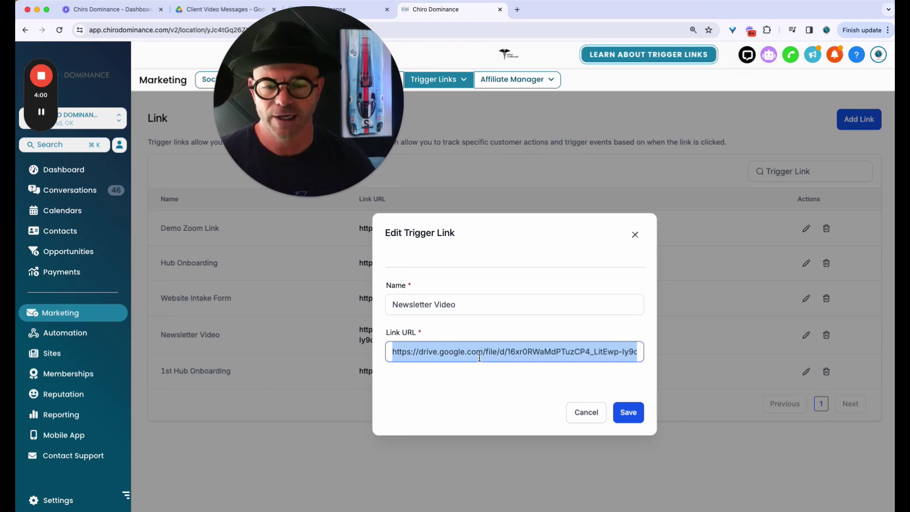
{"action": "left_click", "coordinate": [629, 420]}
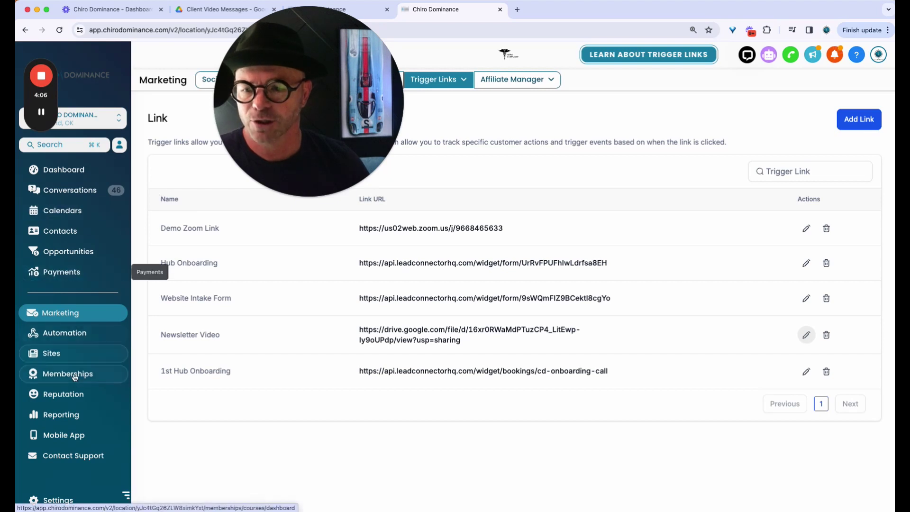
- Open the automation workflow folder 08. Messaging To Customers and find the workflow 24-02-20 Four New AI Tools
{"action": "left_click", "coordinate": [64, 333]}
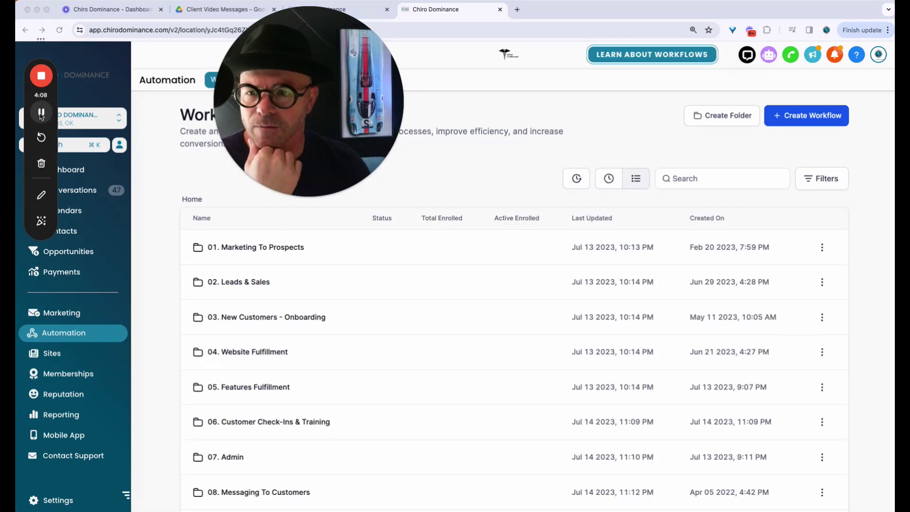
{"action": "scroll", "coordinate": [236, 289], "scroll_direction": "down", "scroll_amount": 2}
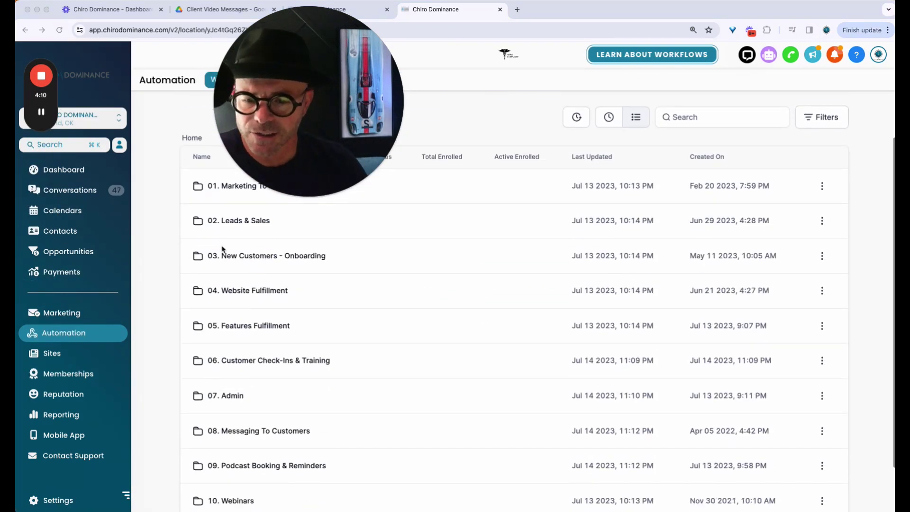
{"action": "left_click", "coordinate": [242, 431]}
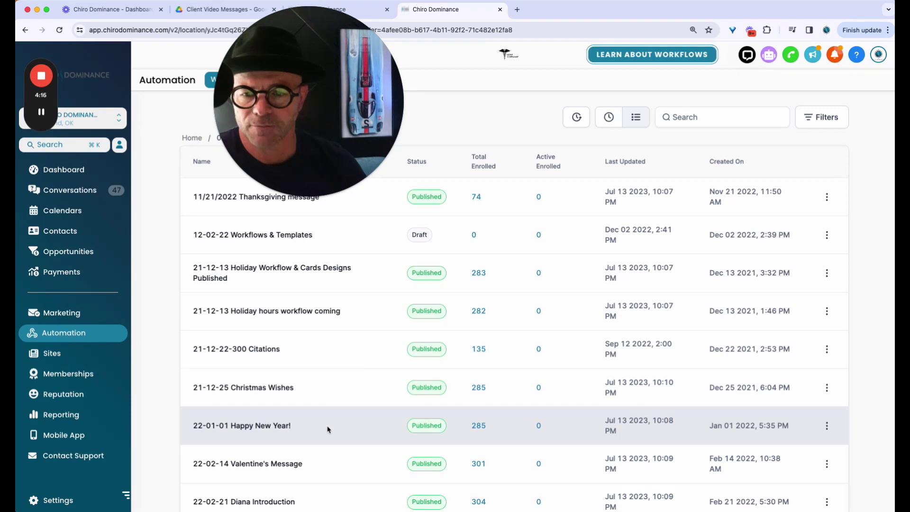
{"action": "scroll", "coordinate": [327, 429], "scroll_direction": "down", "scroll_amount": 3}
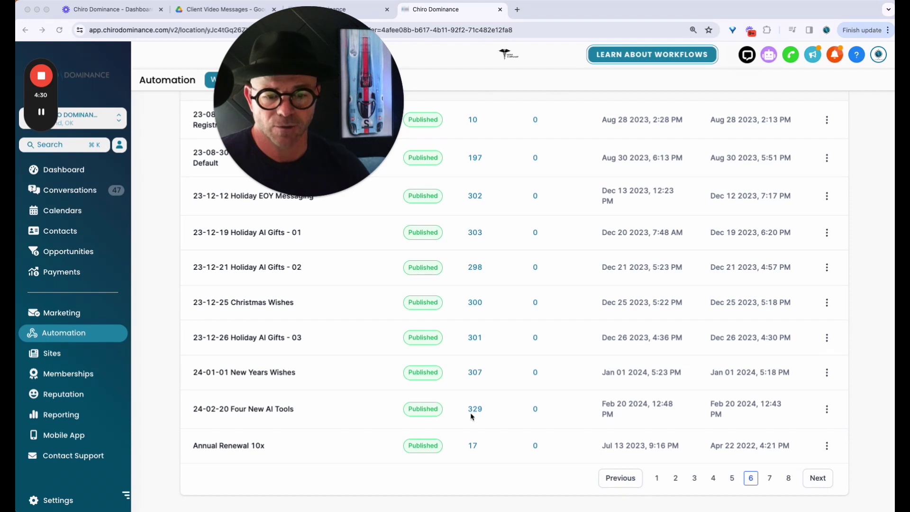
- Duplicate the workflow 24-02-20 Four New AI Tools, replacing the title after the date with "custom dashboards newsletter"
{"action": "left_click", "coordinate": [827, 411]}
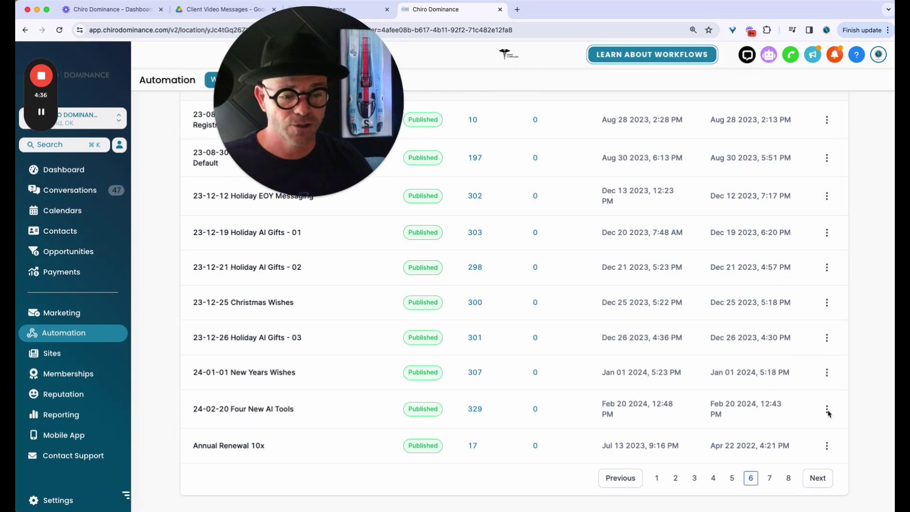
{"action": "left_click", "coordinate": [828, 411]}
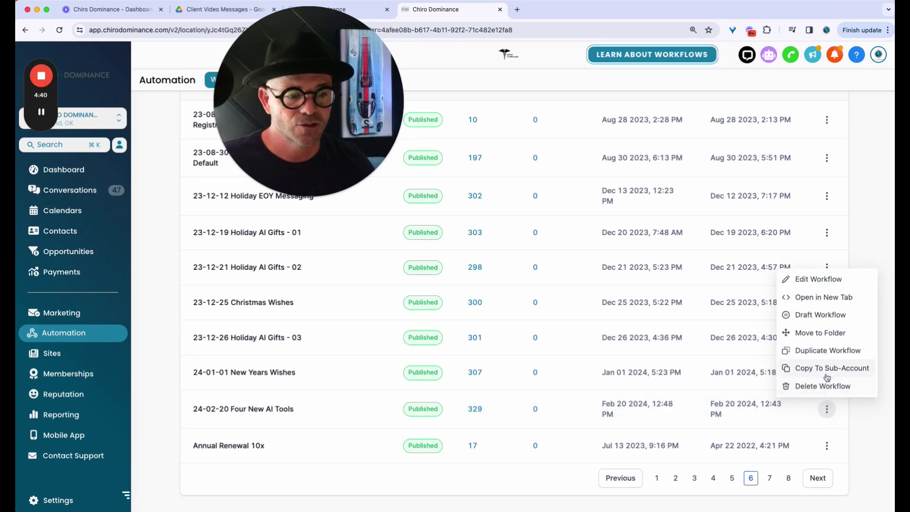
{"action": "left_click", "coordinate": [824, 351]}
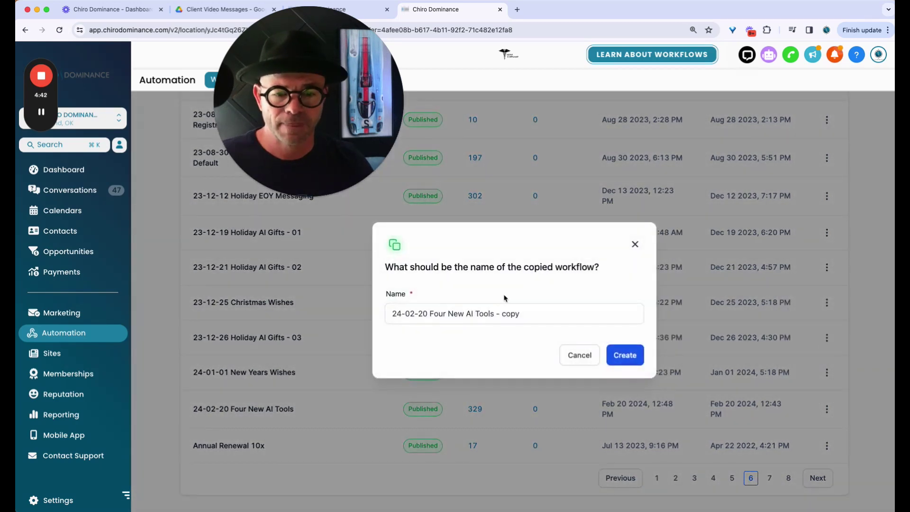
{"action": "left_click", "coordinate": [488, 311]}
{"action": "left_click_drag", "start_coordinate": [526, 315], "coordinate": [430, 312]}
{"action": "type", "text": "custom dashboards newsletter"}
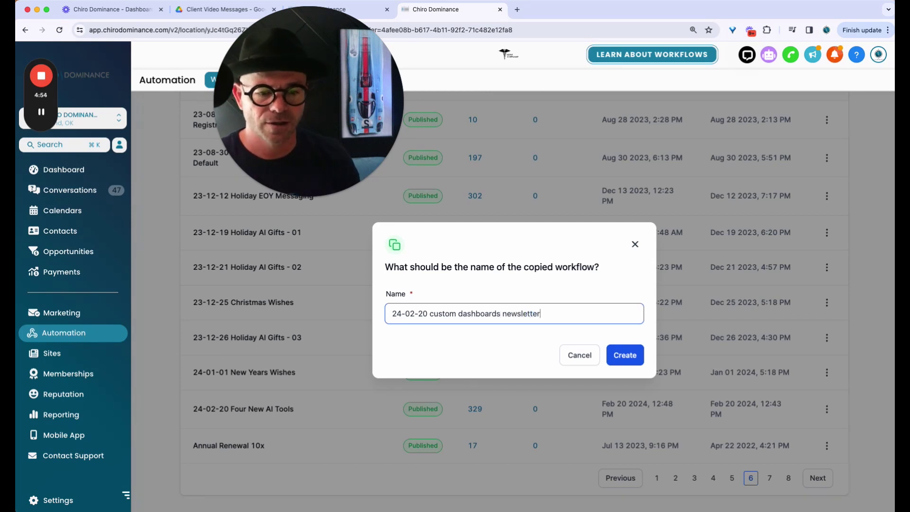
- Change the date in the copied workflow's name to 24-04-17 and create the copy
{"action": "left_click", "coordinate": [411, 317]}
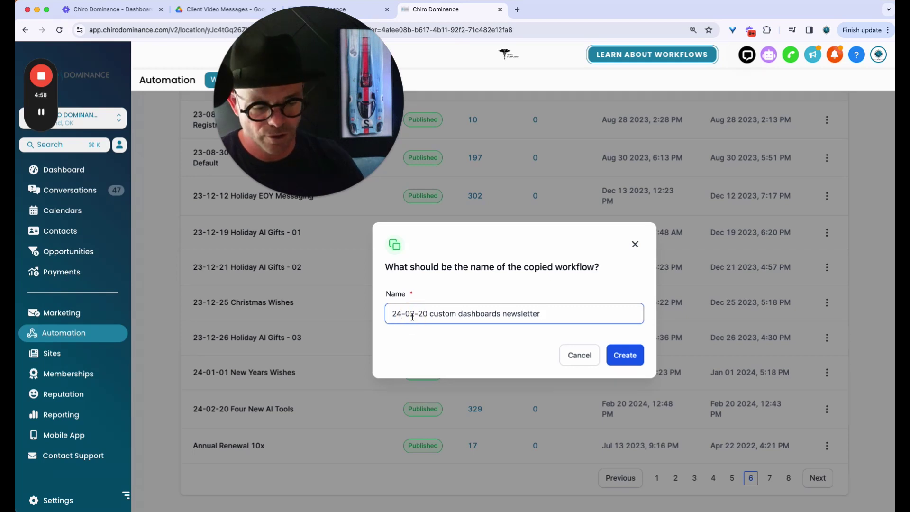
{"action": "key", "text": "BackSpace"}
{"action": "type", "text": "2"}
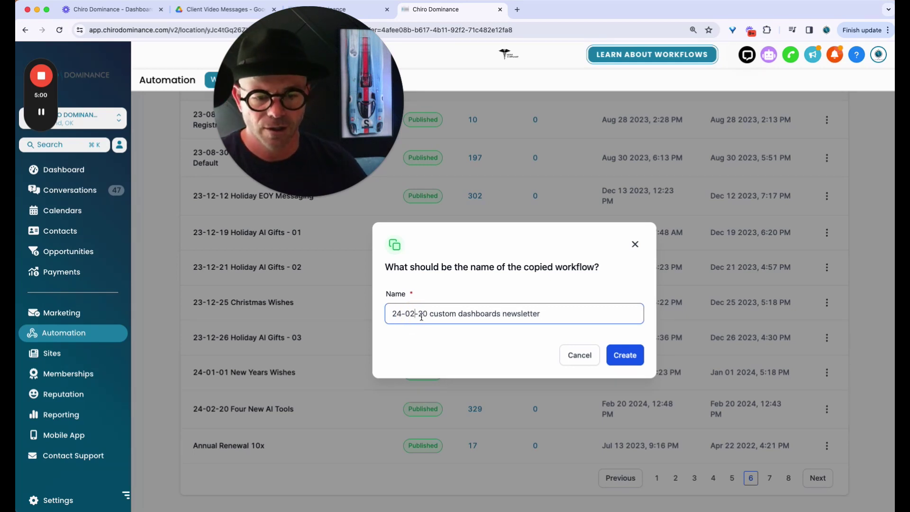
{"action": "key", "text": "BackSpace"}
{"action": "type", "text": "4"}
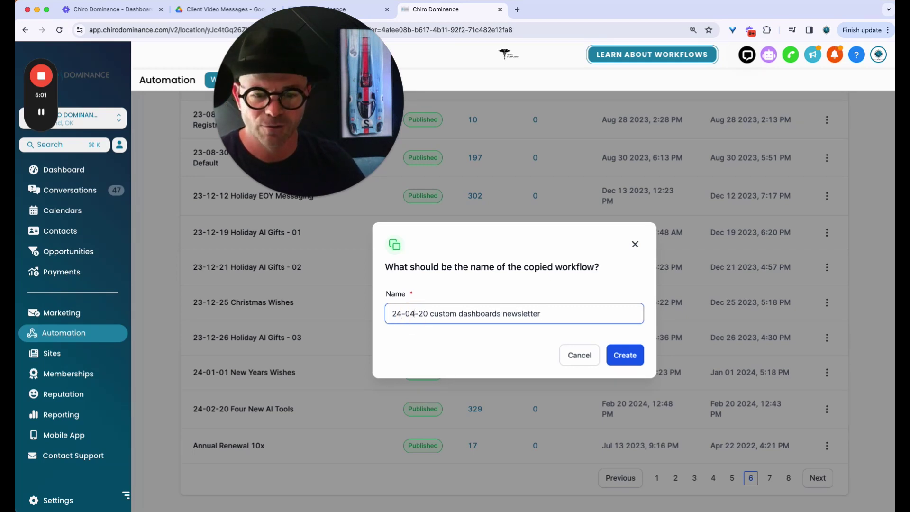
{"action": "left_click", "coordinate": [426, 314]}
{"action": "key", "text": "BackSpace"}
{"action": "key", "text": "BackSpace"}
{"action": "type", "text": "17"}
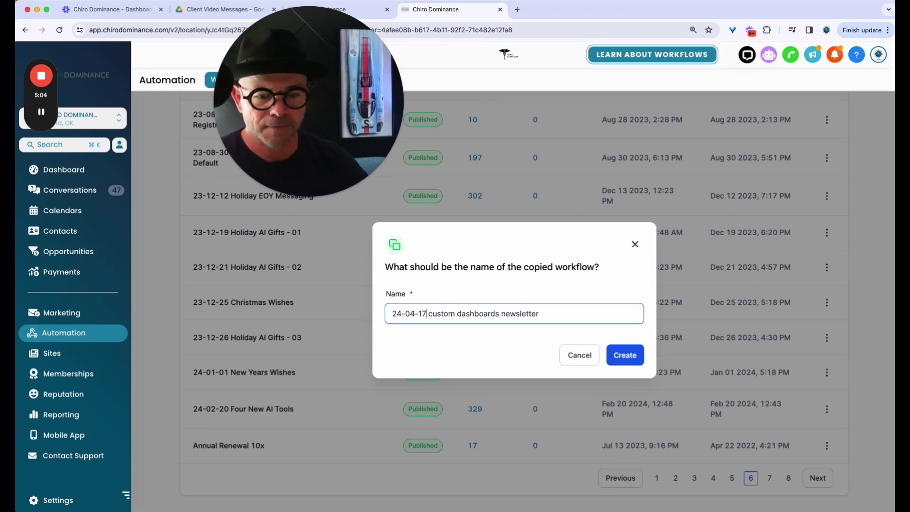
{"action": "left_click", "coordinate": [621, 360]}
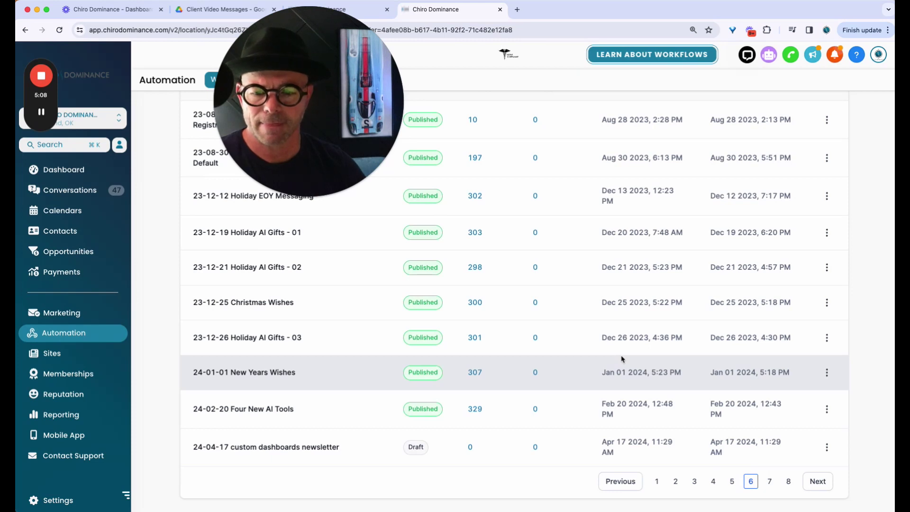
- Open the workflow 24-04-17 custom dashboards newsletter and review its wait, email and SMS actions
{"action": "left_click", "coordinate": [303, 448]}
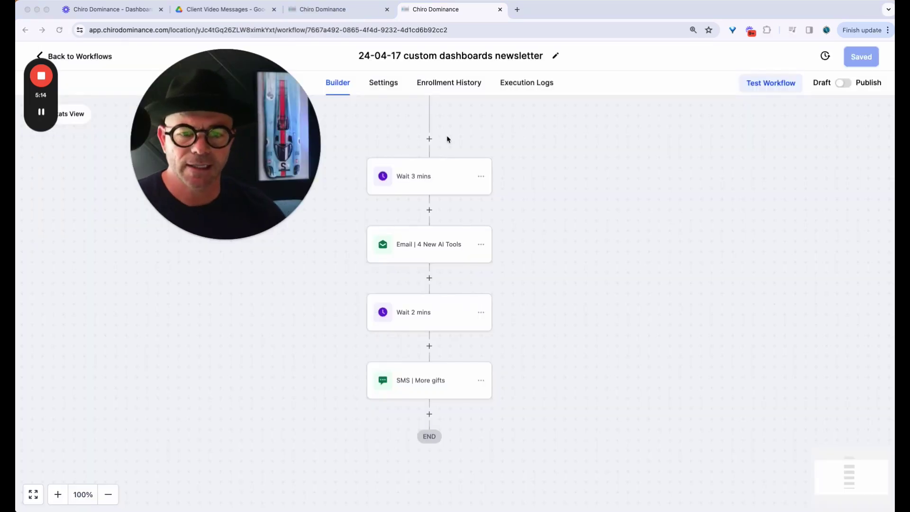
{"action": "scroll", "coordinate": [450, 190], "scroll_direction": "up", "scroll_amount": 5}
{"action": "scroll", "coordinate": [448, 213], "scroll_direction": "down", "scroll_amount": 4}
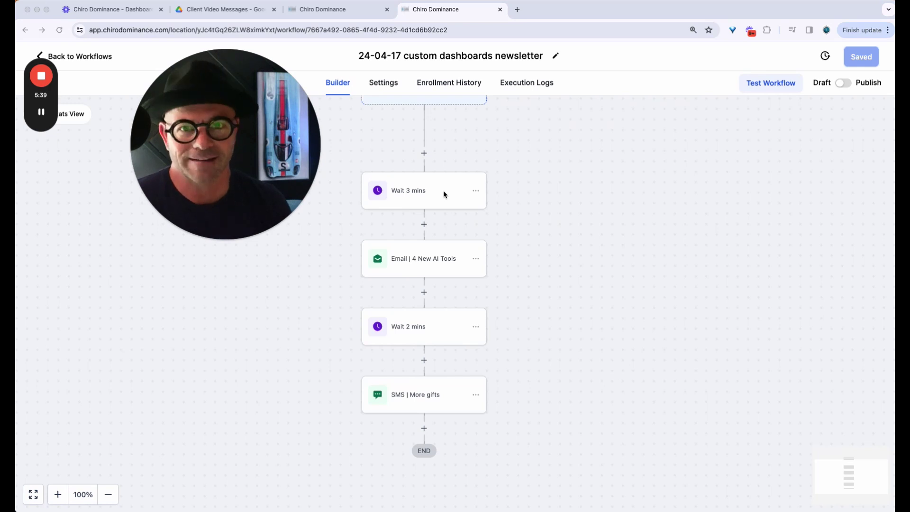
{"action": "scroll", "coordinate": [444, 194], "scroll_direction": "down", "scroll_amount": 2}
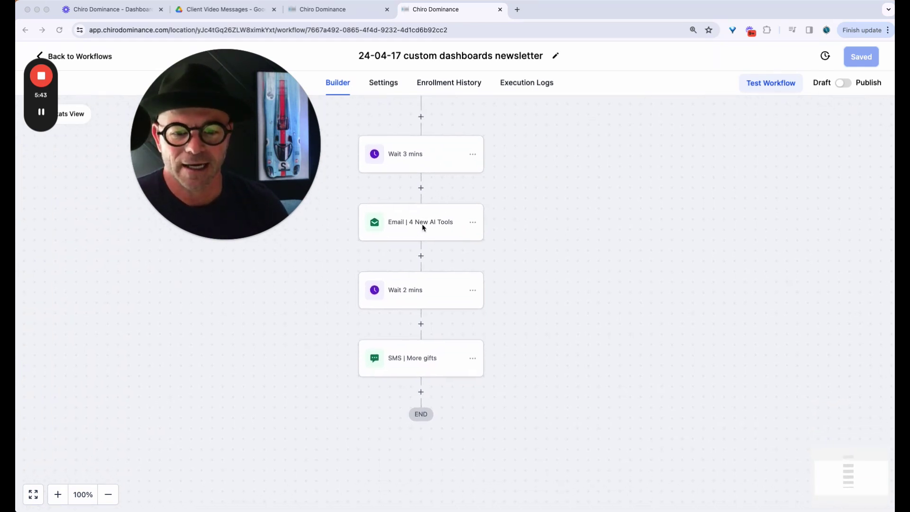
- Rename the workflow's email action as "Email | Custom Dashboards"
{"action": "left_click", "coordinate": [424, 226]}
{"action": "left_click", "coordinate": [423, 227]}
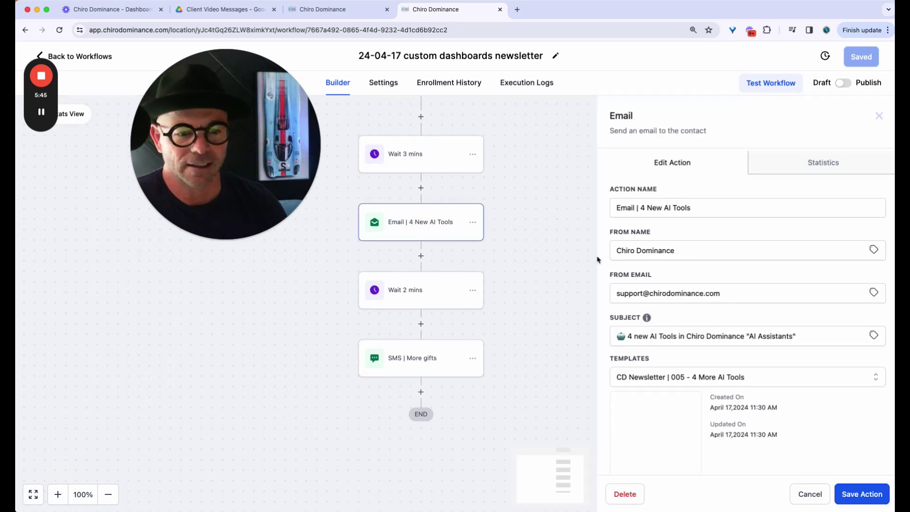
{"action": "left_click", "coordinate": [699, 207]}
{"action": "left_click_drag", "start_coordinate": [699, 207], "coordinate": [642, 208]}
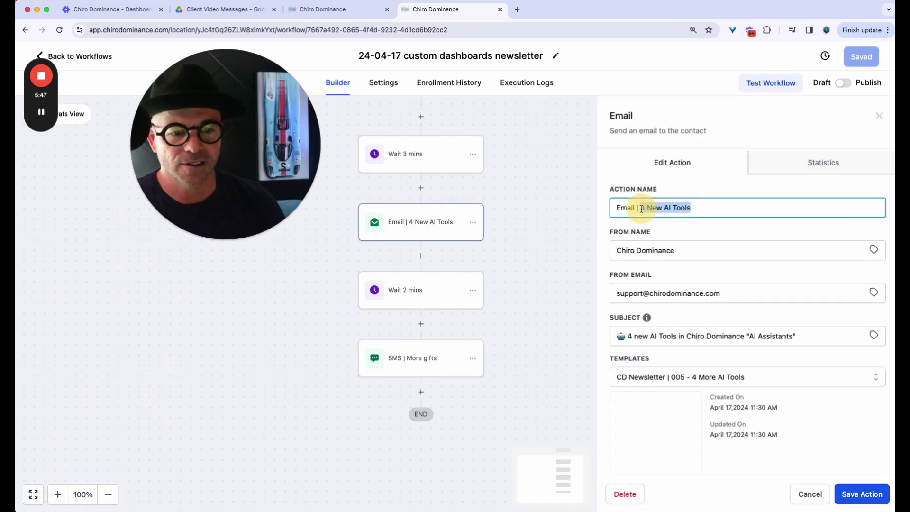
{"action": "type", "text": "Custom"}
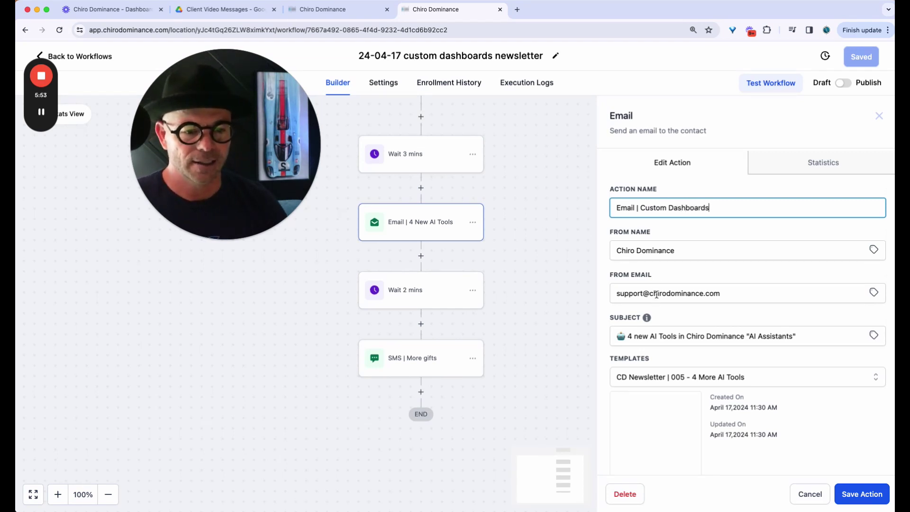
- Compare the email action's subject and template with the settings of newsletter template 106 - Custom Dashboards, and close those settings
{"action": "scroll", "coordinate": [656, 294], "scroll_direction": "down", "scroll_amount": 3}
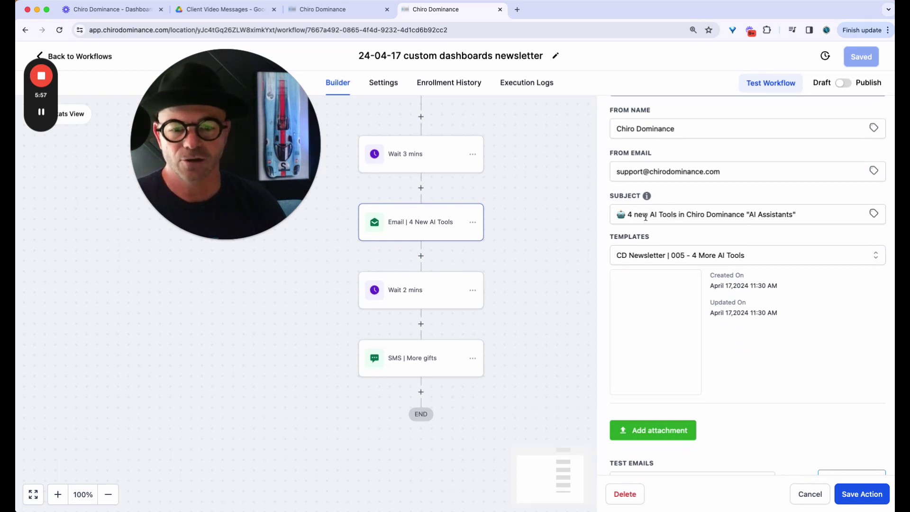
{"action": "mouse_move", "coordinate": [40, 117]}
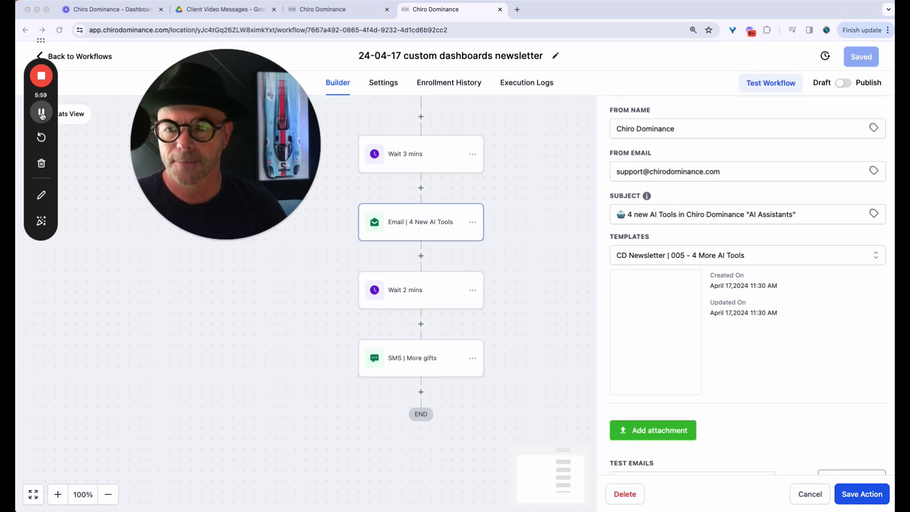
{"action": "left_click", "coordinate": [42, 114]}
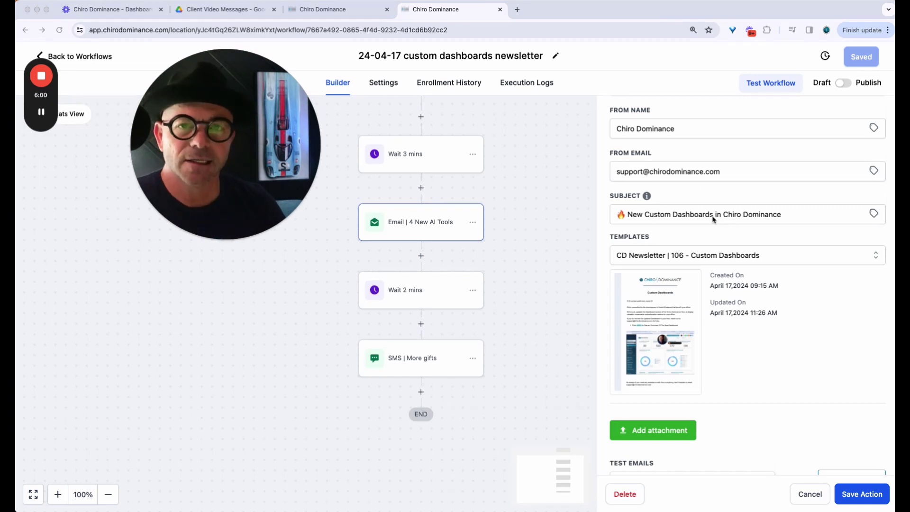
{"action": "left_click", "coordinate": [336, 10]}
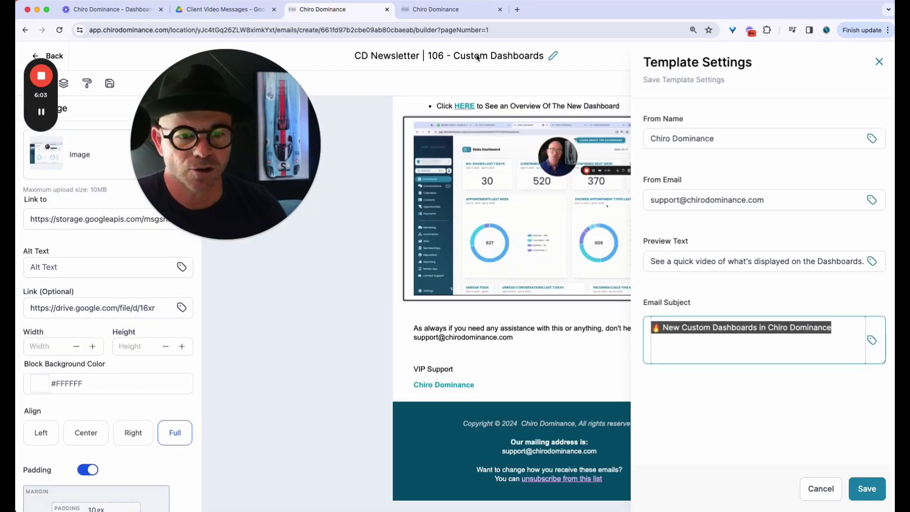
{"action": "left_click", "coordinate": [878, 61]}
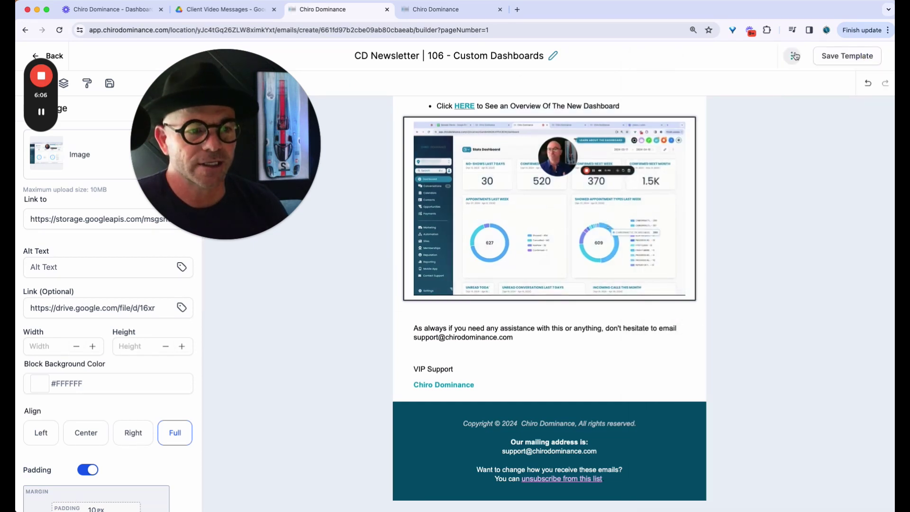
- Check the preview text and subject in the newsletter template's settings, and return to the workflow's email action
{"action": "left_click", "coordinate": [792, 55]}
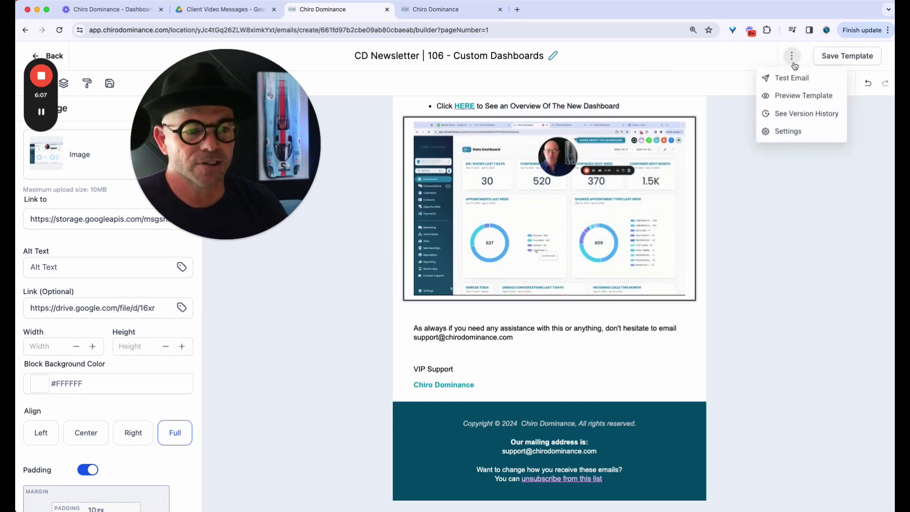
{"action": "left_click", "coordinate": [786, 130]}
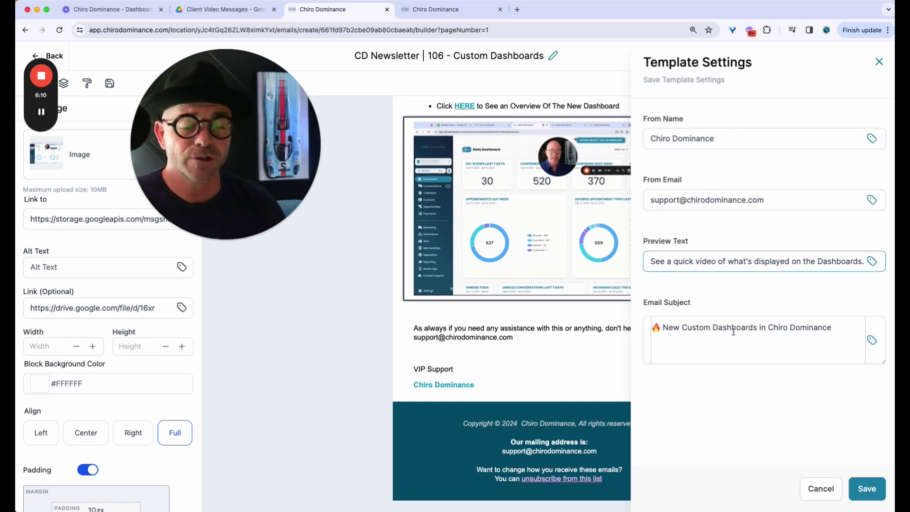
{"action": "left_click", "coordinate": [441, 9]}
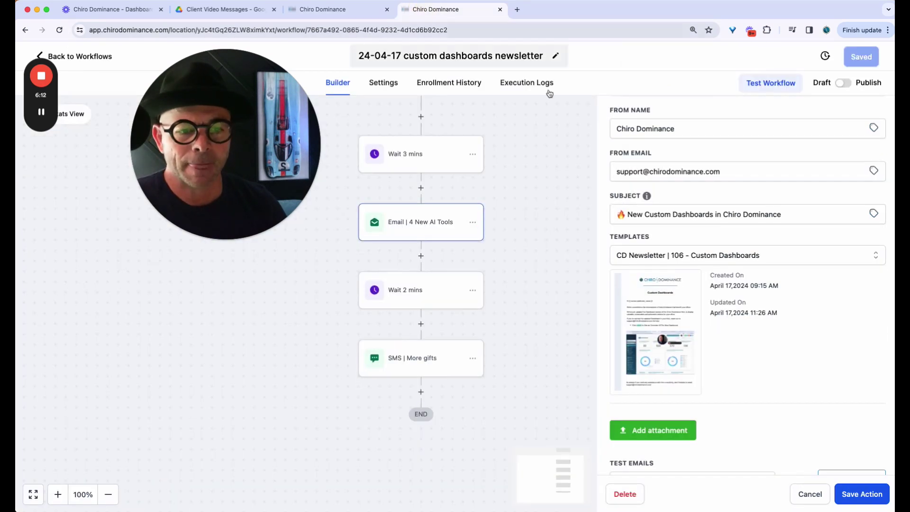
- Keep CD Newsletter | 106 - Custom Dashboards as the email action's template and save the action
{"action": "left_click", "coordinate": [681, 260]}
{"action": "left_click", "coordinate": [681, 260]}
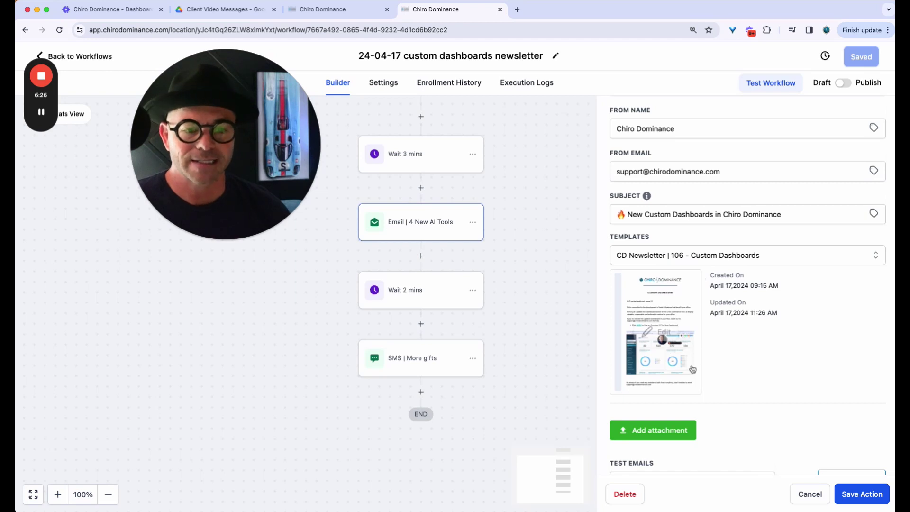
{"action": "scroll", "coordinate": [691, 368], "scroll_direction": "down", "scroll_amount": 1}
{"action": "scroll", "coordinate": [692, 313], "scroll_direction": "down", "scroll_amount": 1}
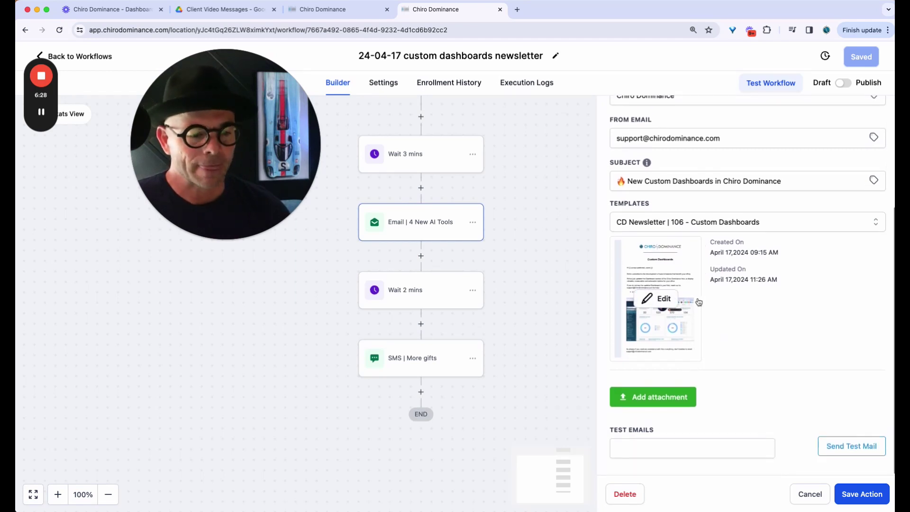
{"action": "left_click", "coordinate": [864, 495]}
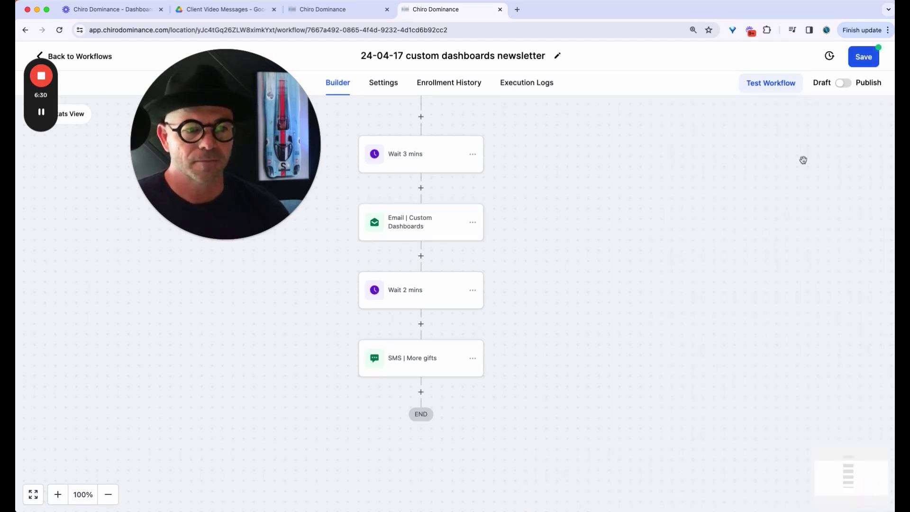
- Reword the SMS action's message to say "We've launched a new custom Dashboard in the Chiro Dominance Hub and just sent you an email about it"
{"action": "left_click", "coordinate": [412, 297]}
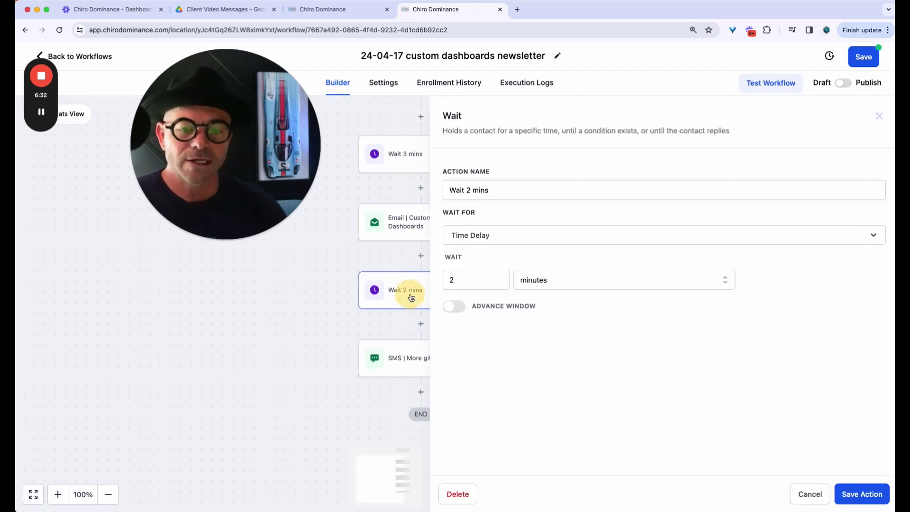
{"action": "left_click", "coordinate": [402, 364]}
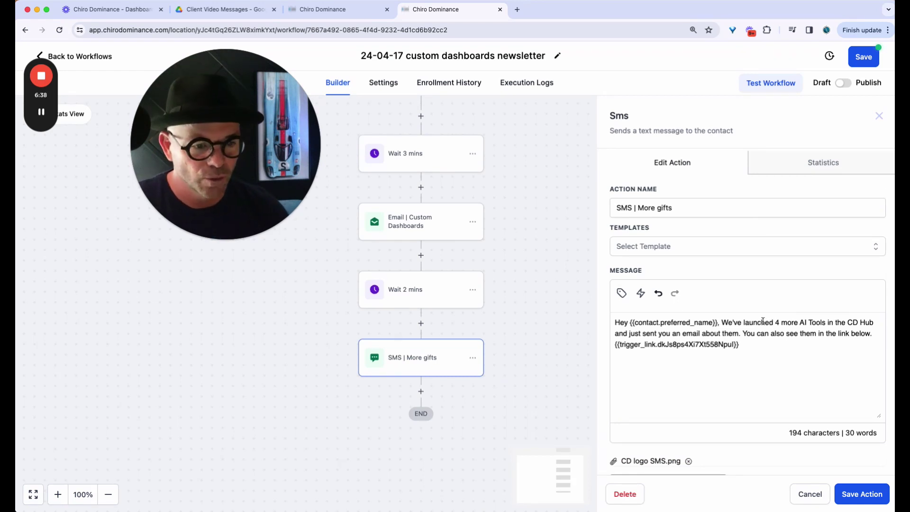
{"action": "left_click_drag", "start_coordinate": [776, 322], "coordinate": [857, 323]}
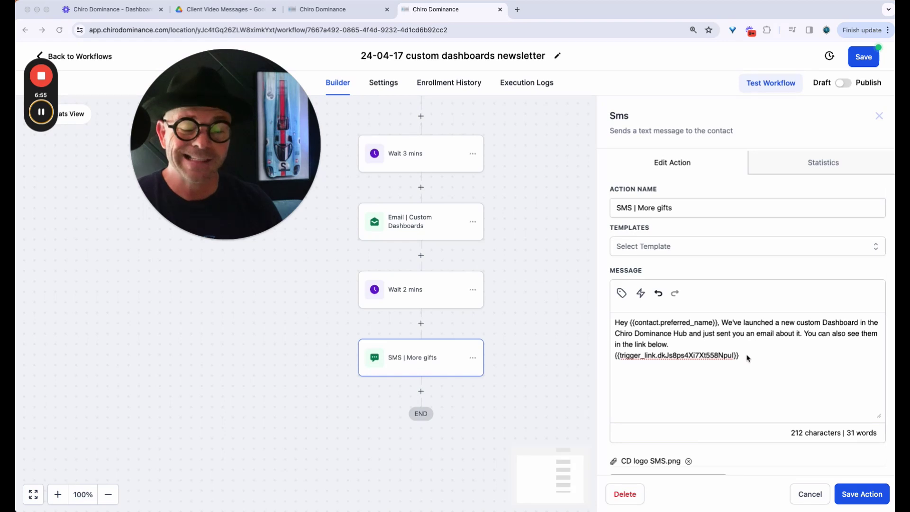
- Replace the trigger link at the end of the SMS message with the Newsletter Video trigger link
{"action": "left_click", "coordinate": [689, 356]}
{"action": "left_click", "coordinate": [637, 356]}
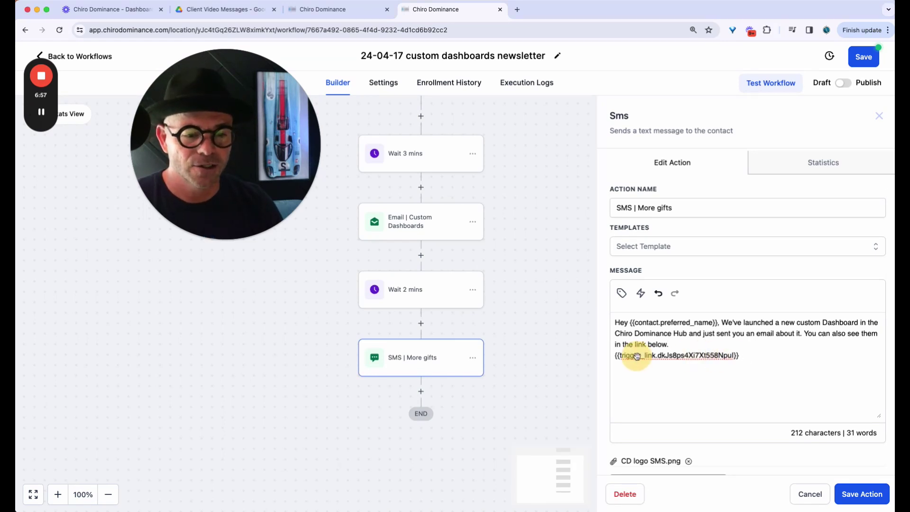
{"action": "left_click_drag", "start_coordinate": [747, 356], "coordinate": [613, 357]}
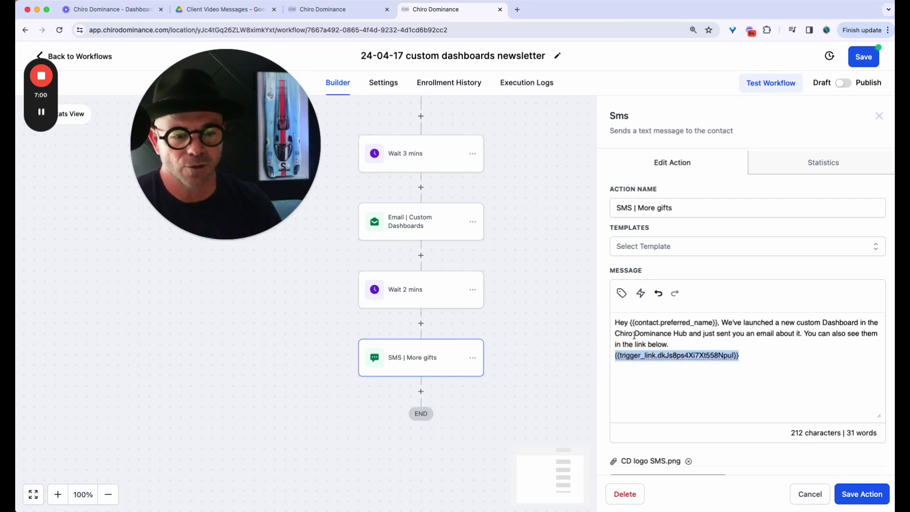
{"action": "left_click", "coordinate": [641, 293]}
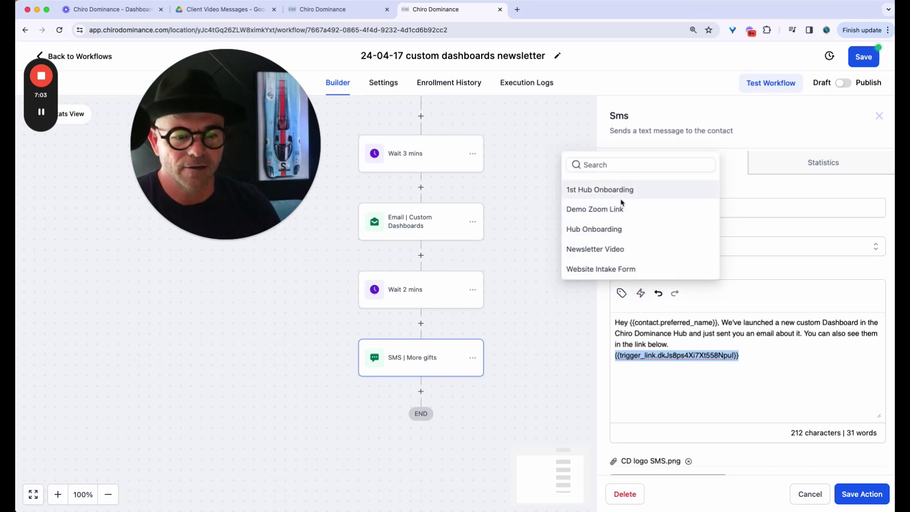
{"action": "left_click", "coordinate": [612, 250]}
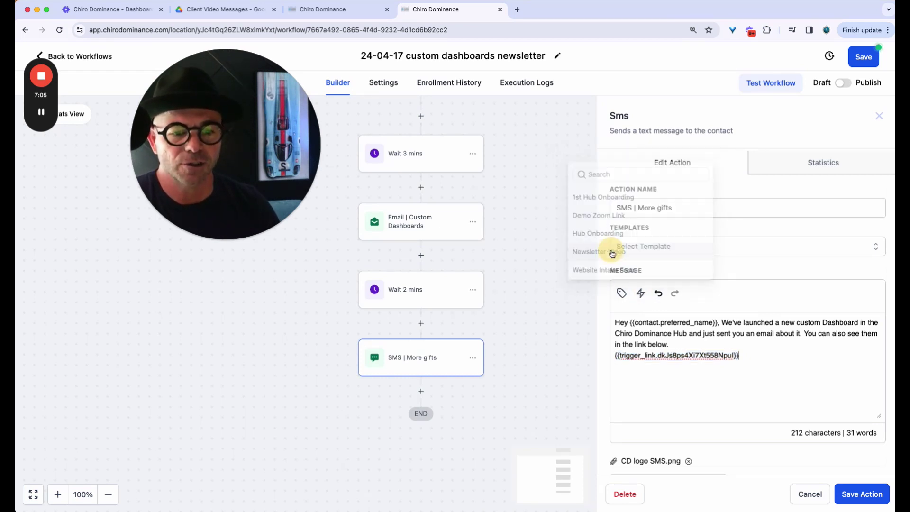
- Save the SMS action with its CD logo SMS.png attachment, and save the workflow
{"action": "scroll", "coordinate": [760, 388], "scroll_direction": "down", "scroll_amount": 3}
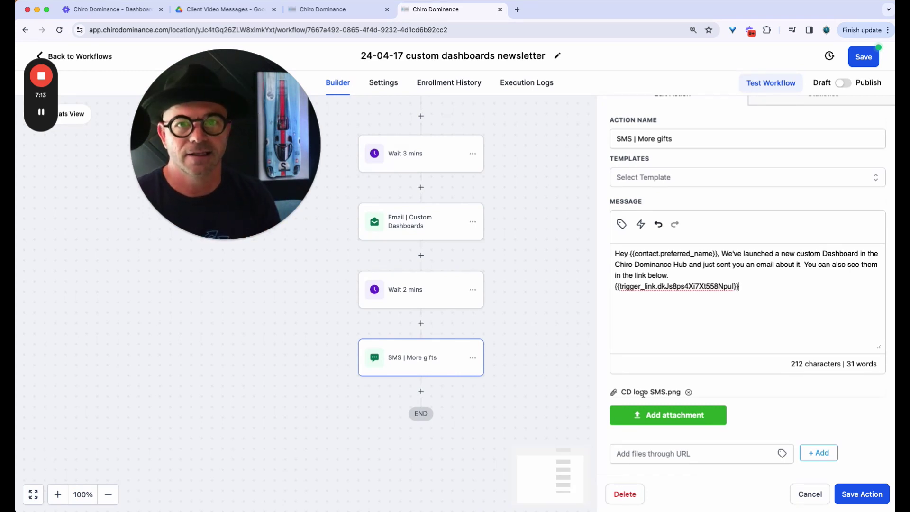
{"action": "scroll", "coordinate": [642, 394], "scroll_direction": "down", "scroll_amount": 3}
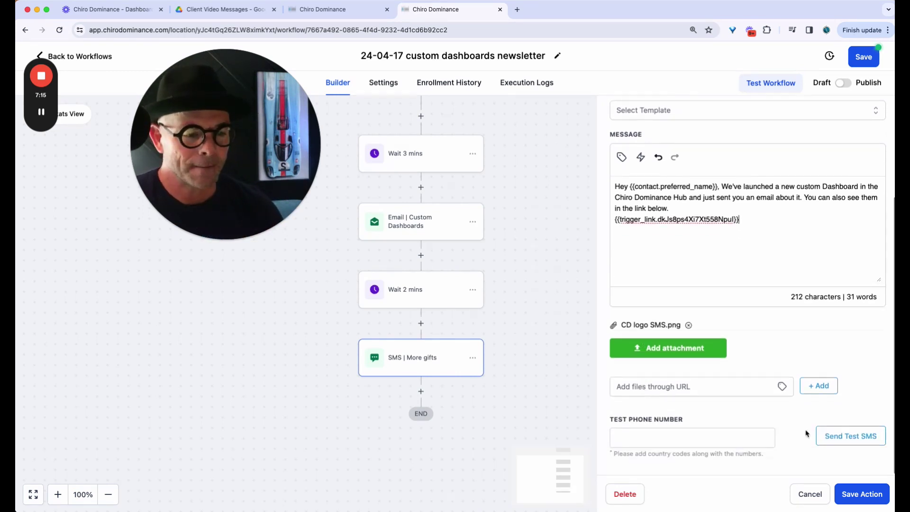
{"action": "left_click", "coordinate": [864, 497]}
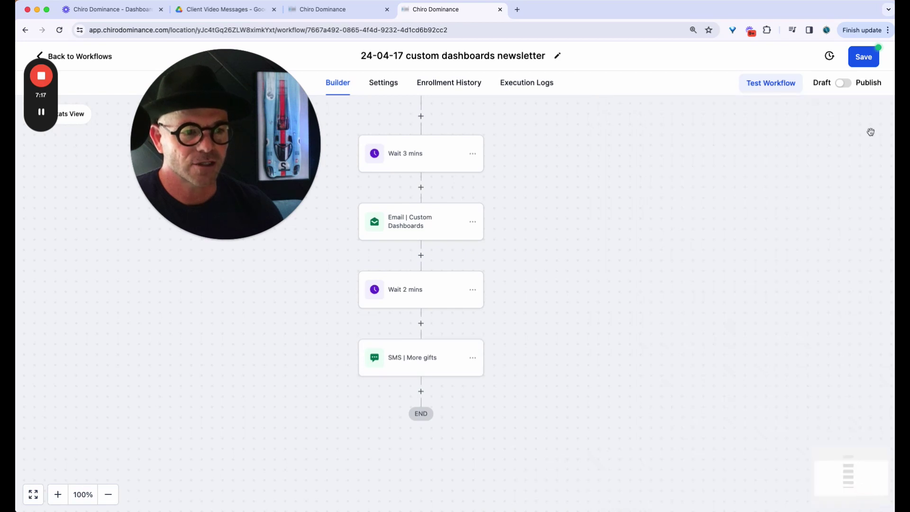
{"action": "left_click", "coordinate": [858, 65]}
- Review the workflow's contact and communication settings and return to the workflow builder
{"action": "left_click", "coordinate": [382, 83]}
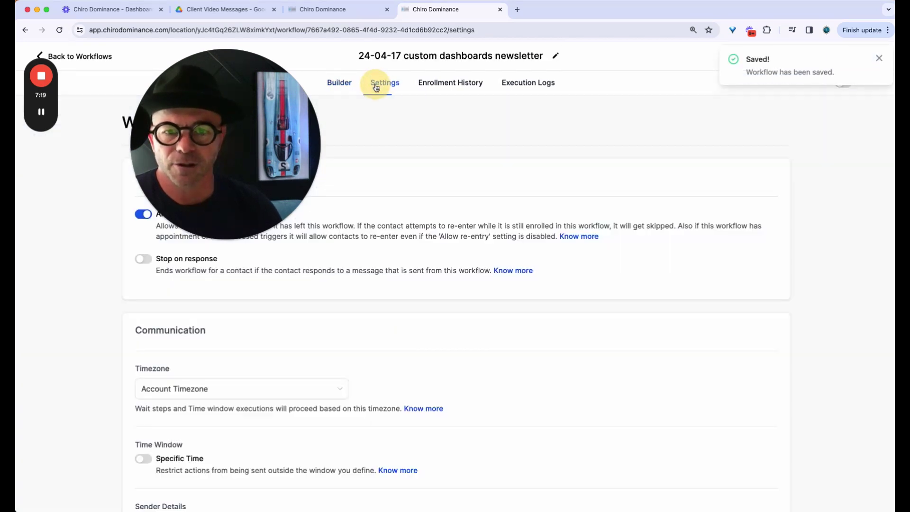
{"action": "left_click_drag", "start_coordinate": [239, 191], "coordinate": [638, 227]}
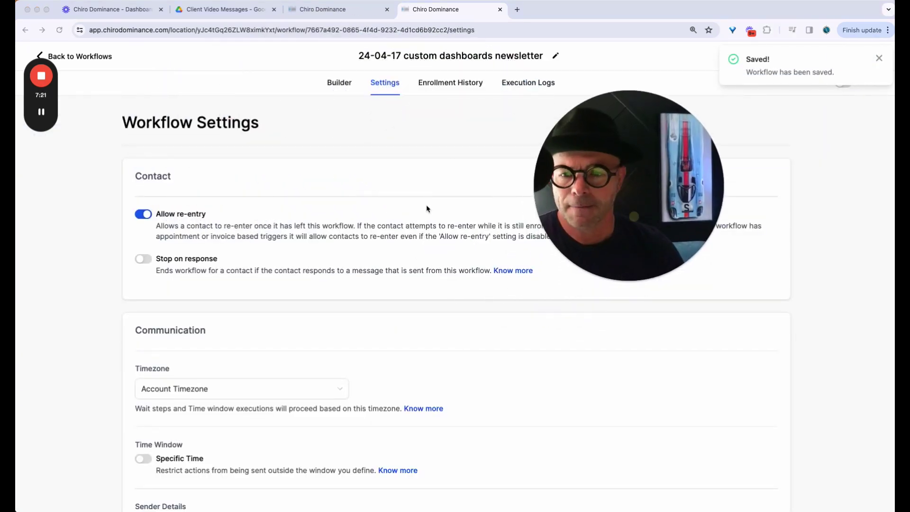
{"action": "scroll", "coordinate": [190, 407], "scroll_direction": "down", "scroll_amount": 5}
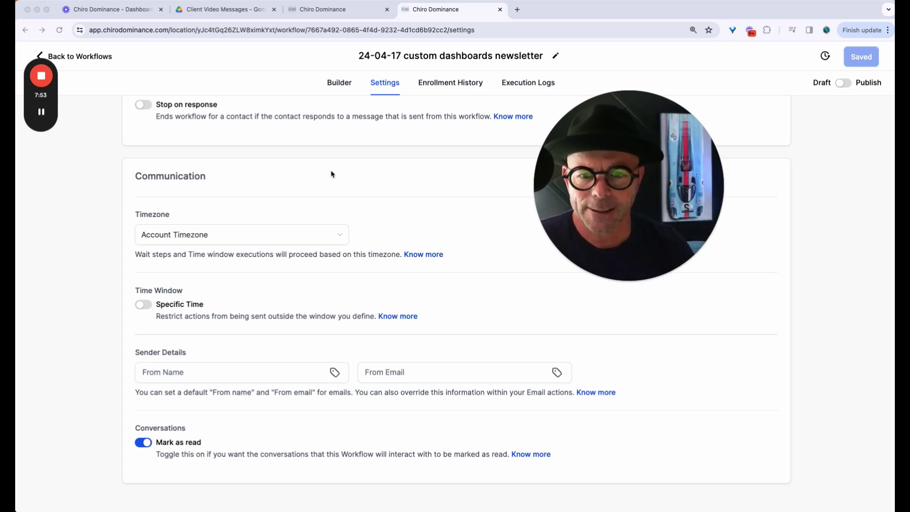
{"action": "left_click", "coordinate": [339, 84]}
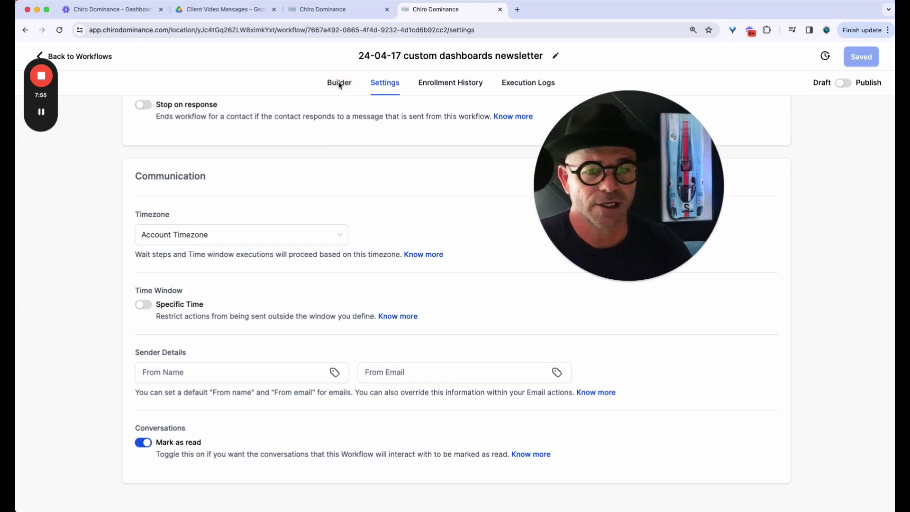
{"action": "left_click", "coordinate": [339, 84]}
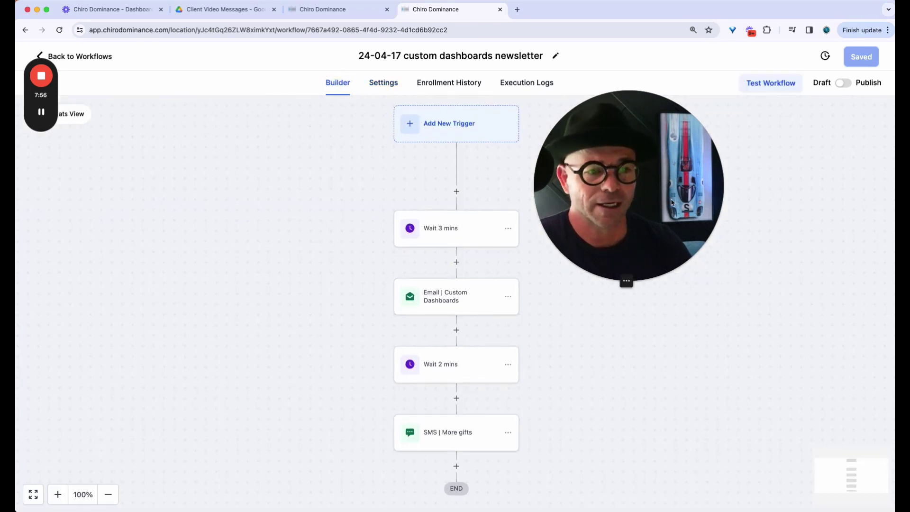
- Publish the 24-04-17 custom dashboards newsletter workflow and save it
{"action": "left_click", "coordinate": [844, 83]}
{"action": "left_click", "coordinate": [861, 59]}
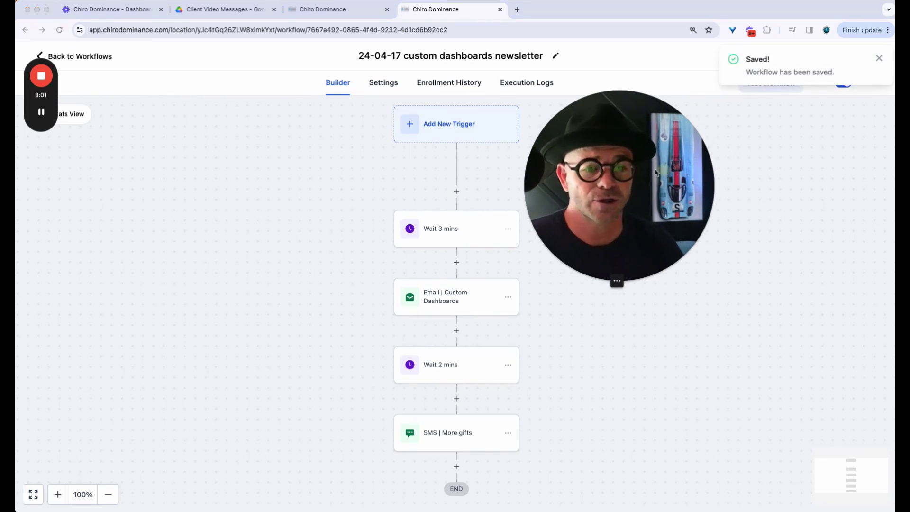
{"action": "left_click_drag", "start_coordinate": [705, 160], "coordinate": [304, 175]}
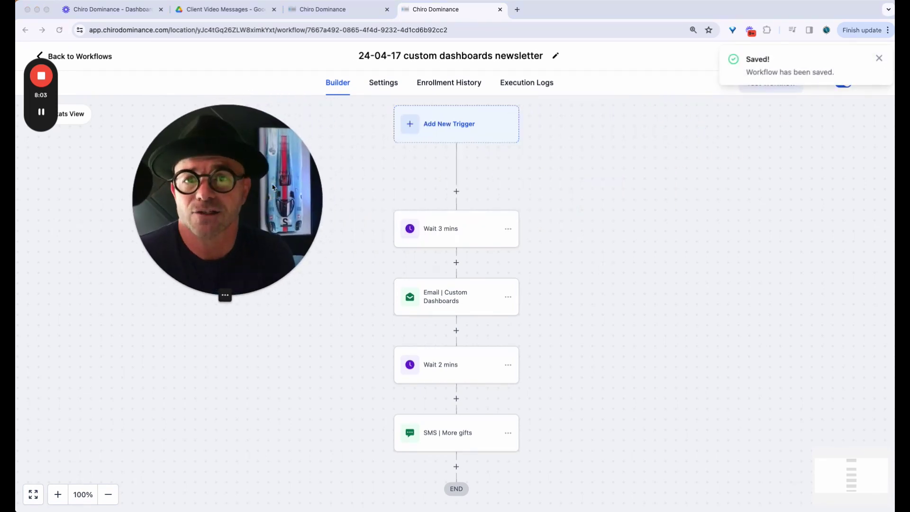